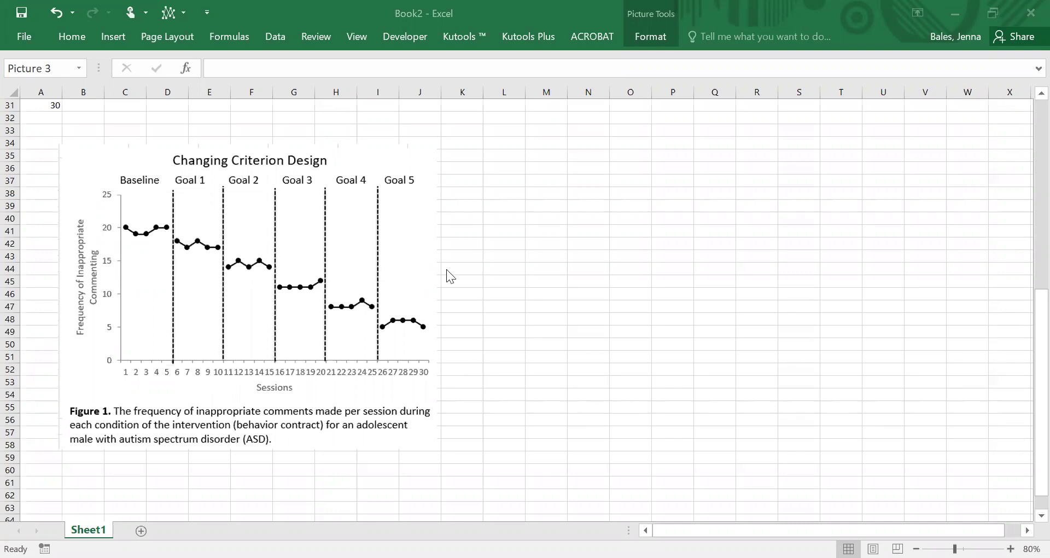
Plot B2:F26 as a line chart with markers, placed beside the data and enlarged to about row 31.
{"action": "scroll", "coordinate": [586, 343], "scroll_direction": "up", "scroll_amount": 10}
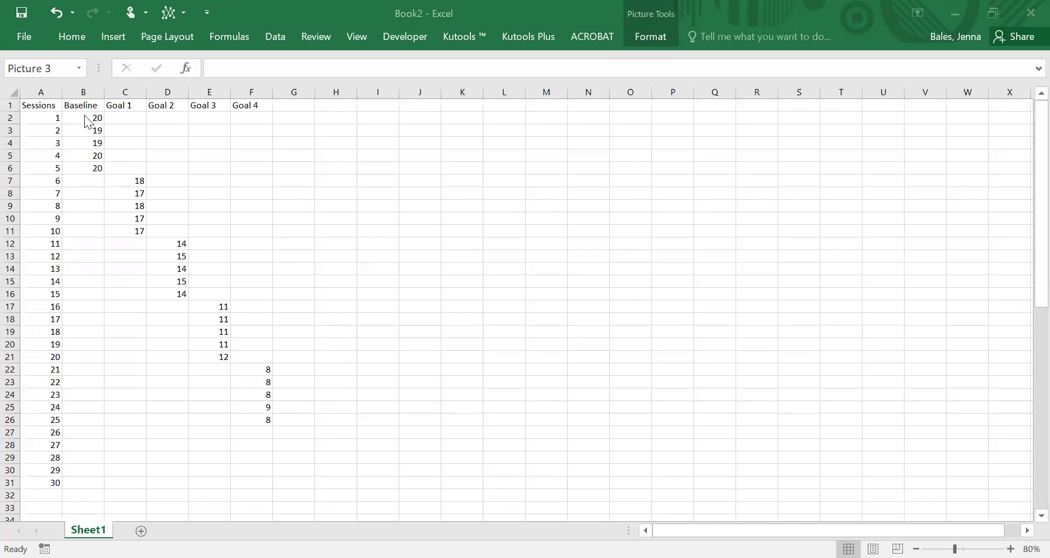
{"action": "left_click_drag", "start_coordinate": [68, 113], "coordinate": [268, 309]}
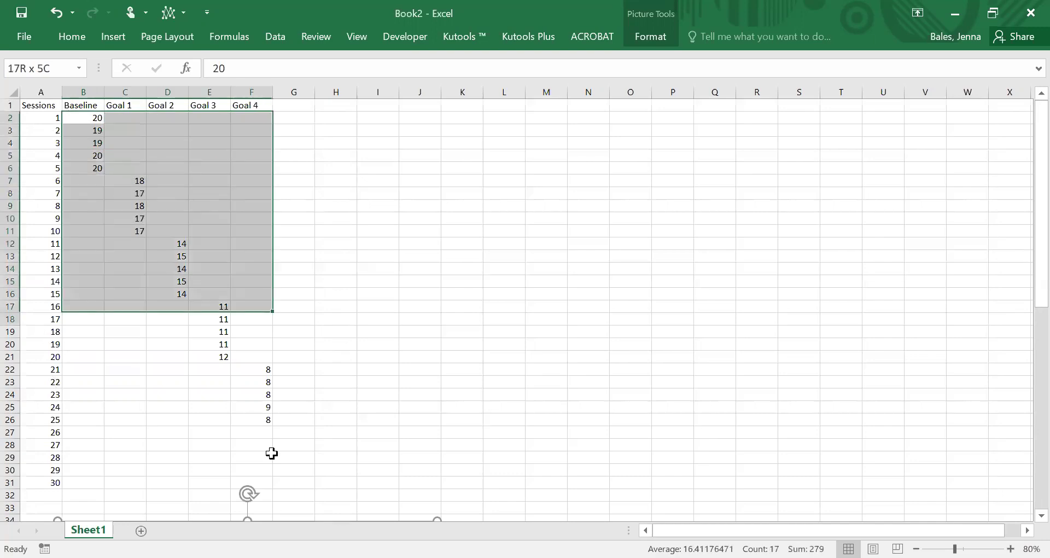
{"action": "left_click_drag", "start_coordinate": [272, 453], "coordinate": [266, 414]}
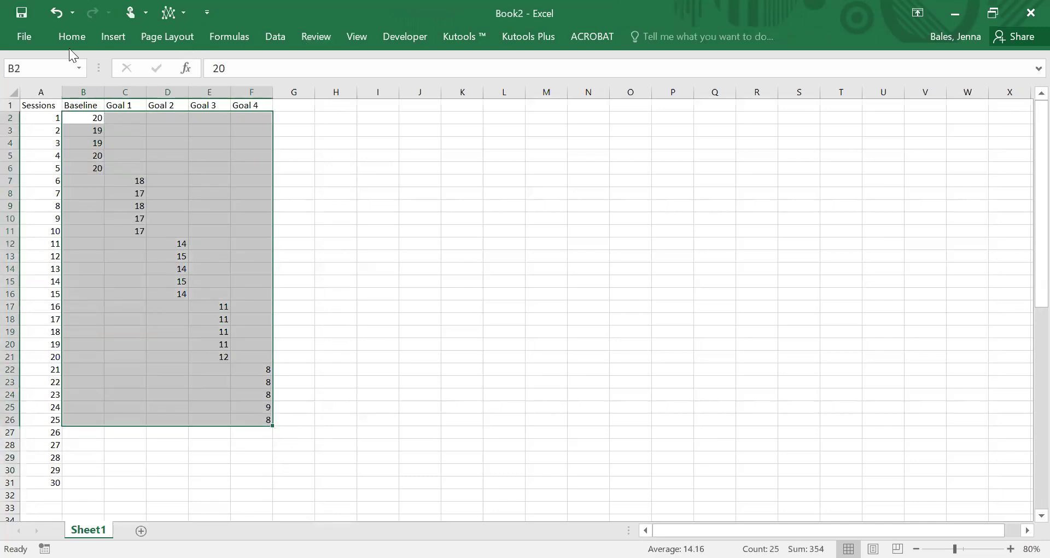
{"action": "left_click", "coordinate": [110, 38]}
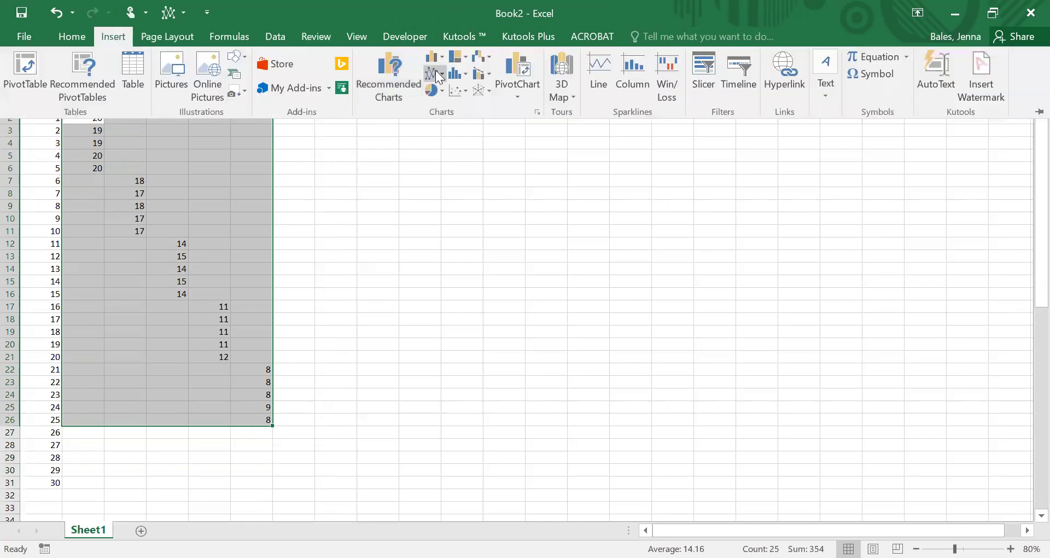
{"action": "left_click", "coordinate": [435, 71]}
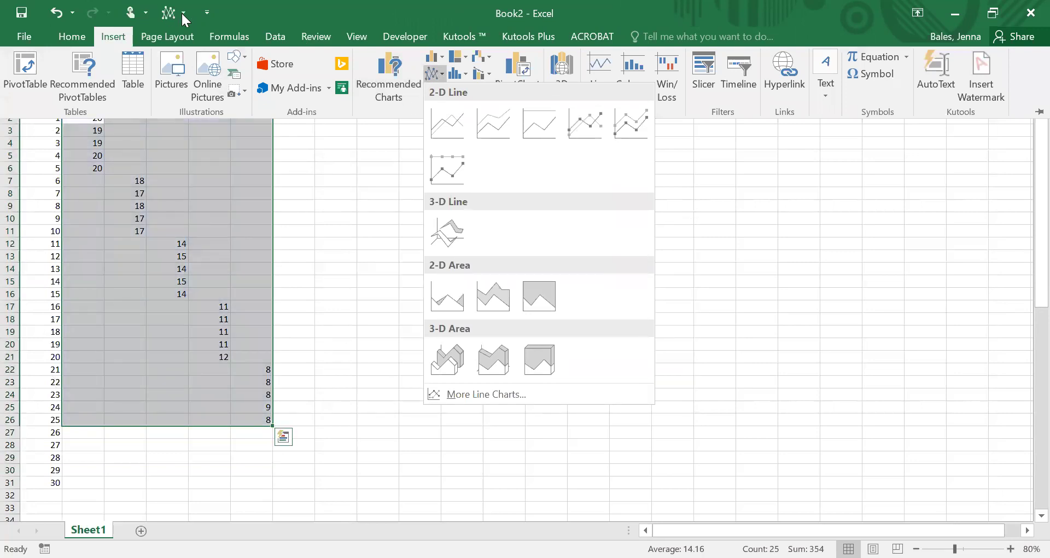
{"action": "left_click", "coordinate": [182, 13]}
{"action": "left_click", "coordinate": [313, 65]}
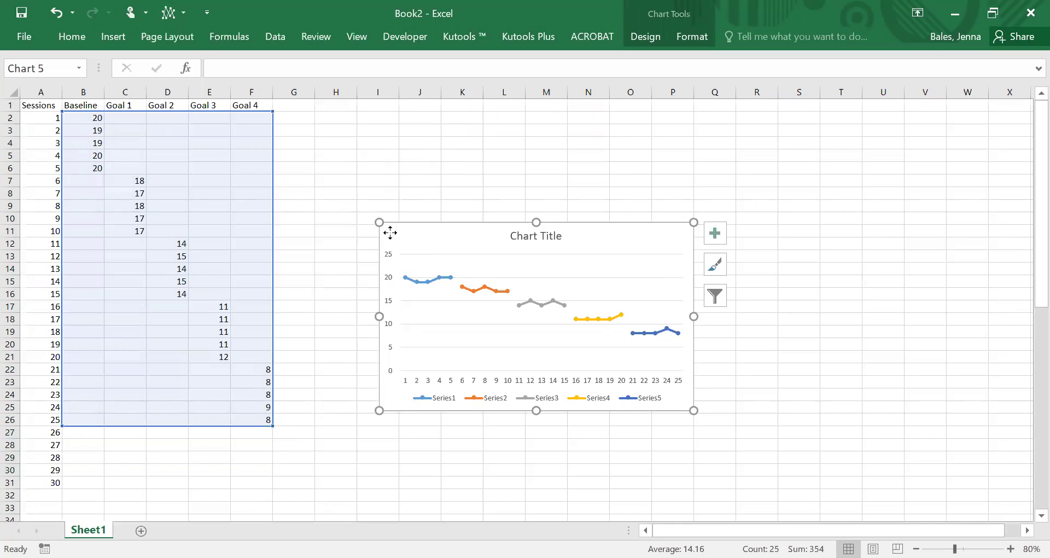
{"action": "left_click_drag", "start_coordinate": [390, 233], "coordinate": [367, 155]}
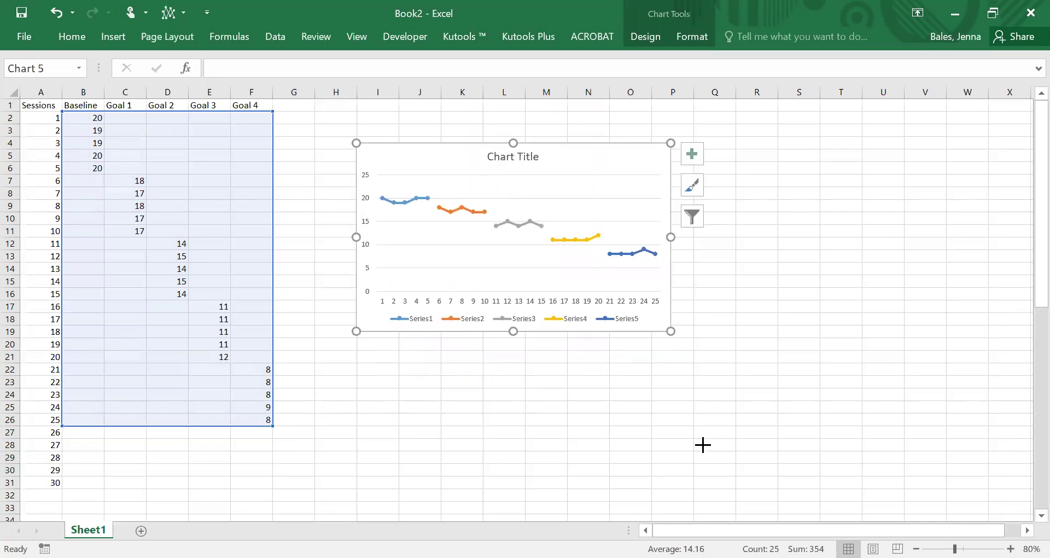
{"action": "left_click_drag", "start_coordinate": [670, 331], "coordinate": [831, 493]}
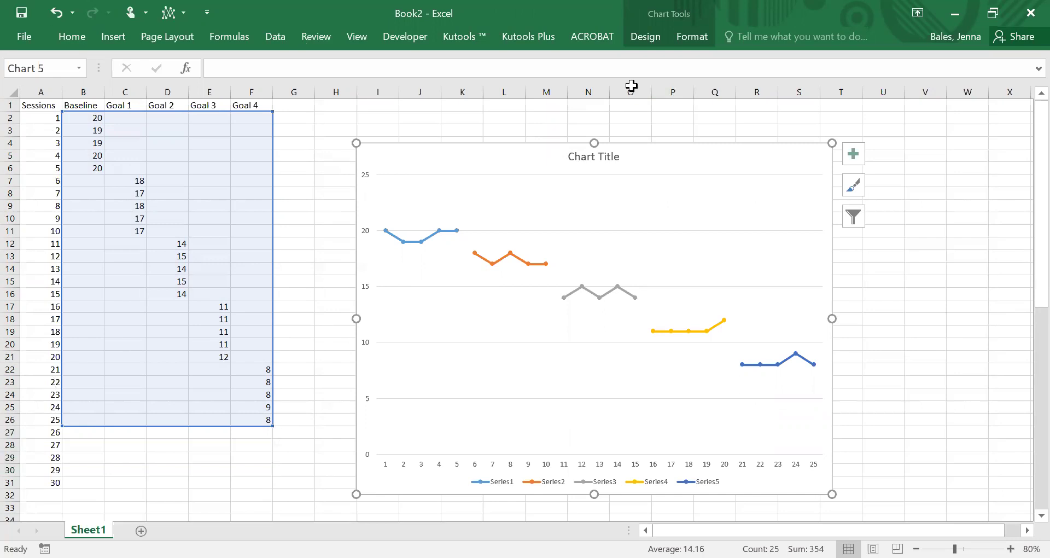
Recolour the chart with the monochromatic grey palette that includes black.
{"action": "left_click", "coordinate": [650, 30]}
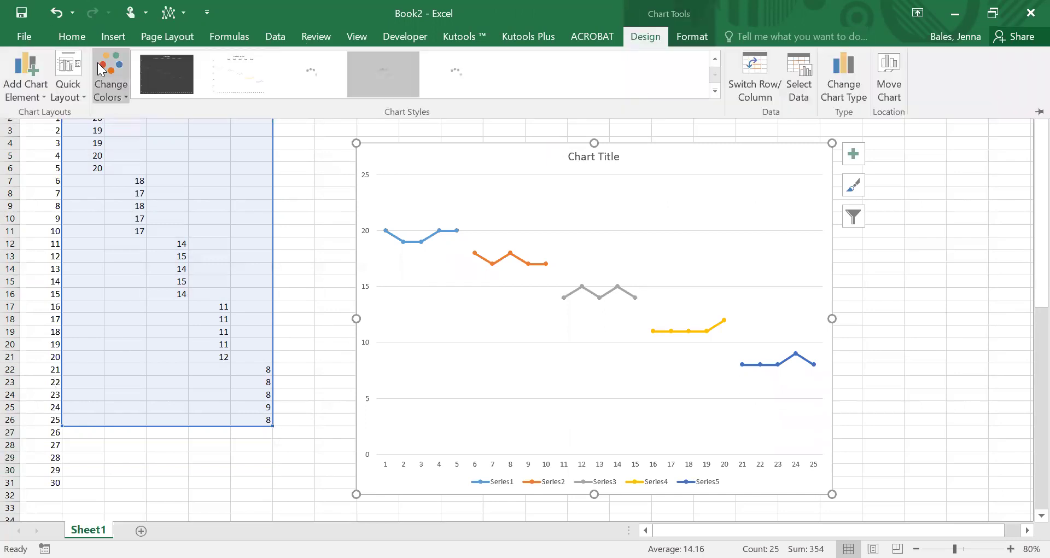
{"action": "left_click", "coordinate": [106, 64]}
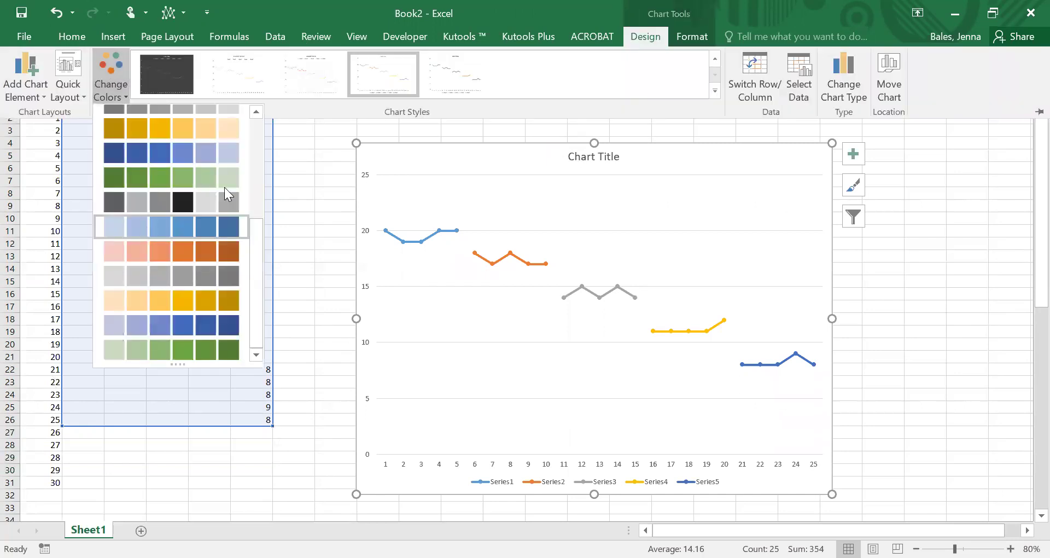
{"action": "left_click", "coordinate": [186, 203]}
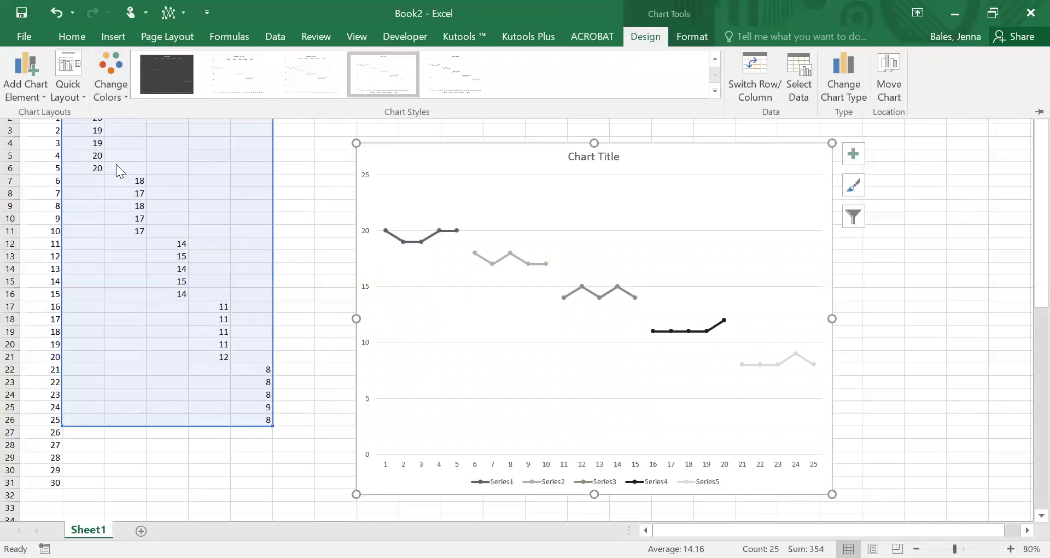
{"action": "left_click", "coordinate": [120, 83]}
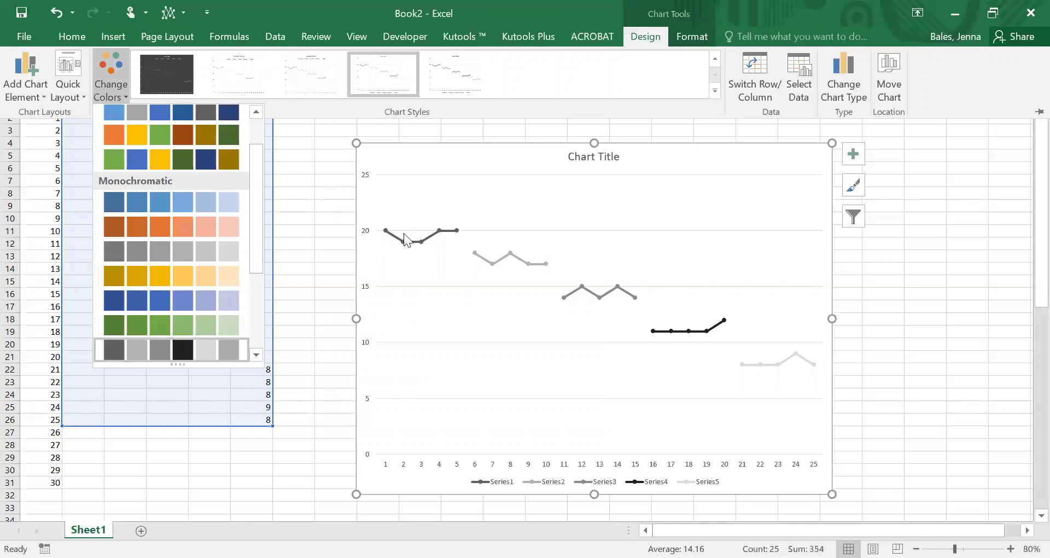
{"action": "left_click", "coordinate": [310, 216]}
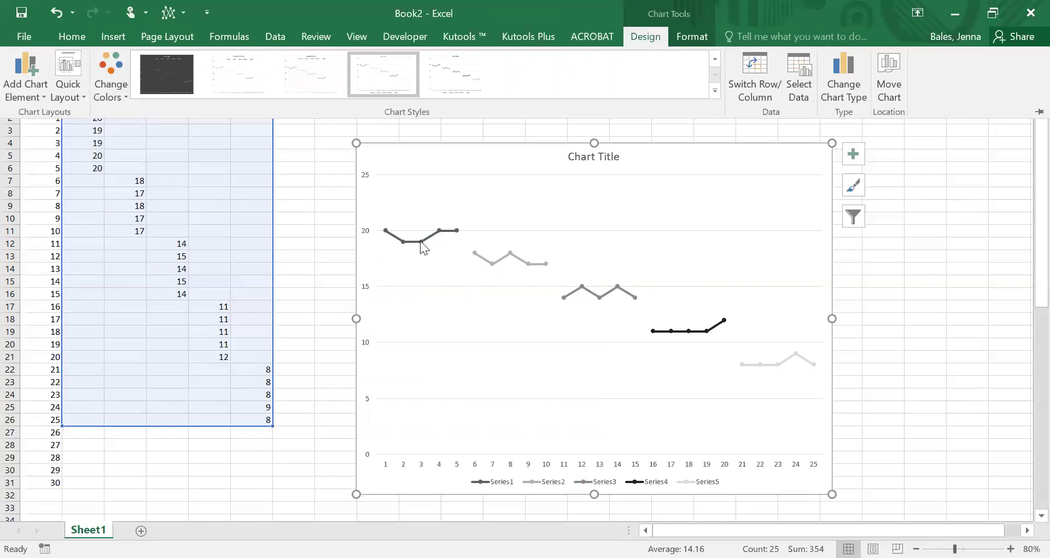
Set the fill and outline of the Baseline series (Series 1) to black.
{"action": "left_click", "coordinate": [420, 240]}
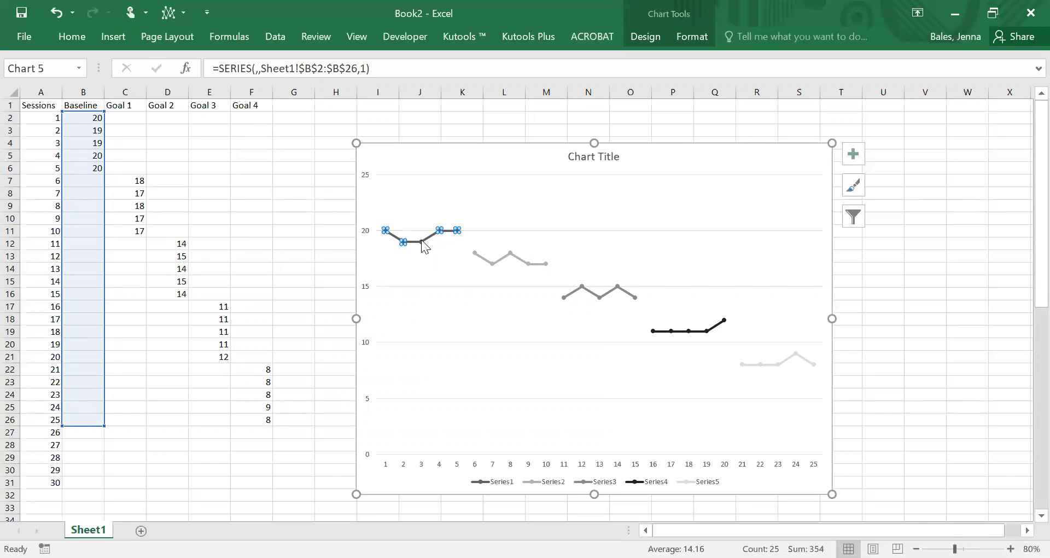
{"action": "right_click", "coordinate": [421, 241]}
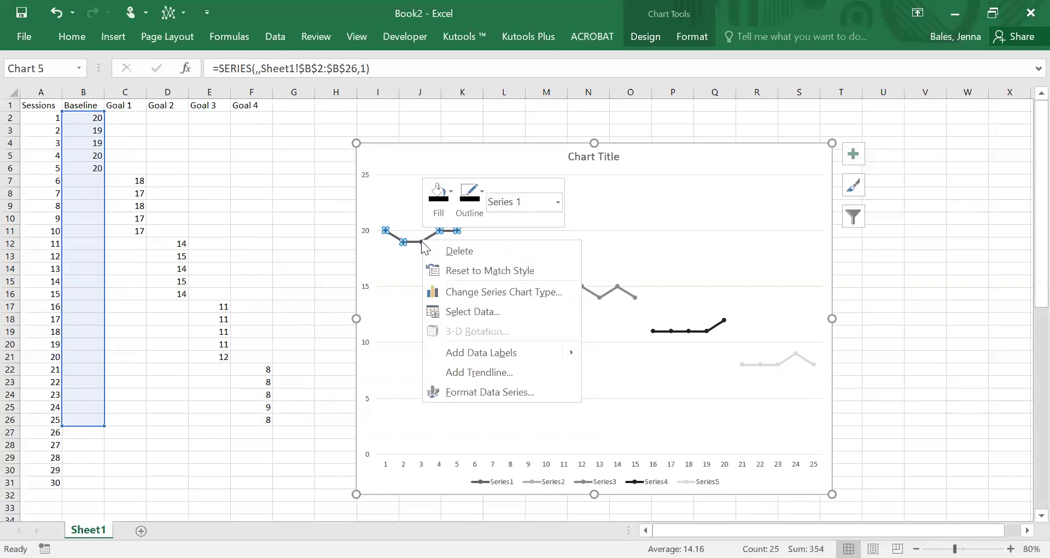
{"action": "left_click", "coordinate": [432, 197]}
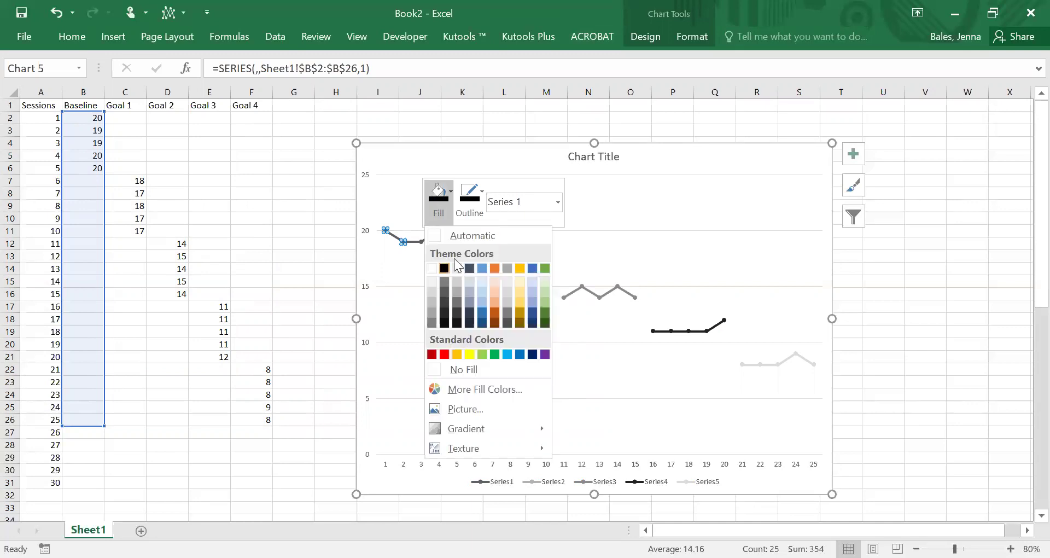
{"action": "left_click", "coordinate": [444, 268]}
{"action": "left_click", "coordinate": [469, 197]}
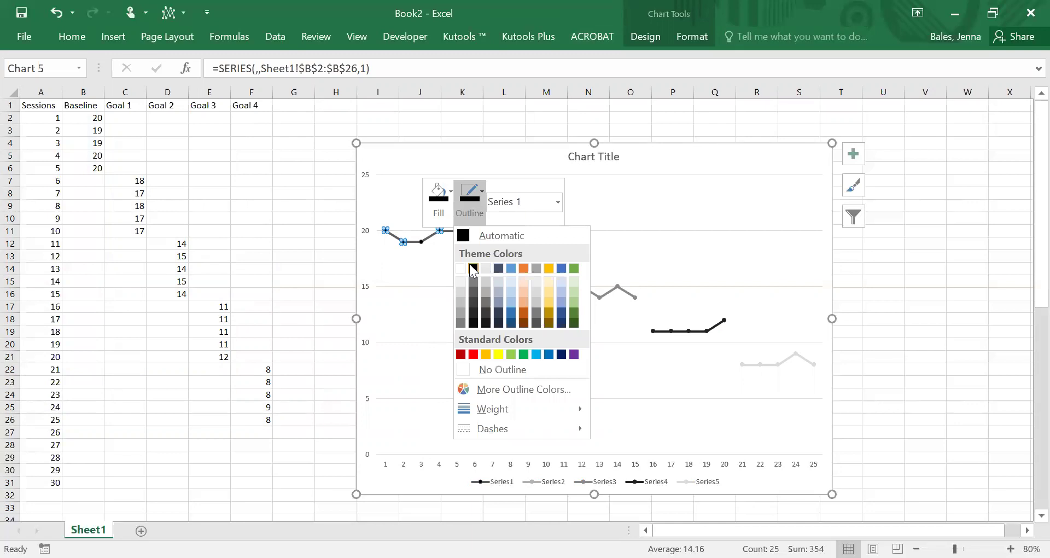
{"action": "left_click", "coordinate": [473, 265]}
Set the fill and outline of the Goal 1 series (Series 2) to black.
{"action": "left_click", "coordinate": [487, 263]}
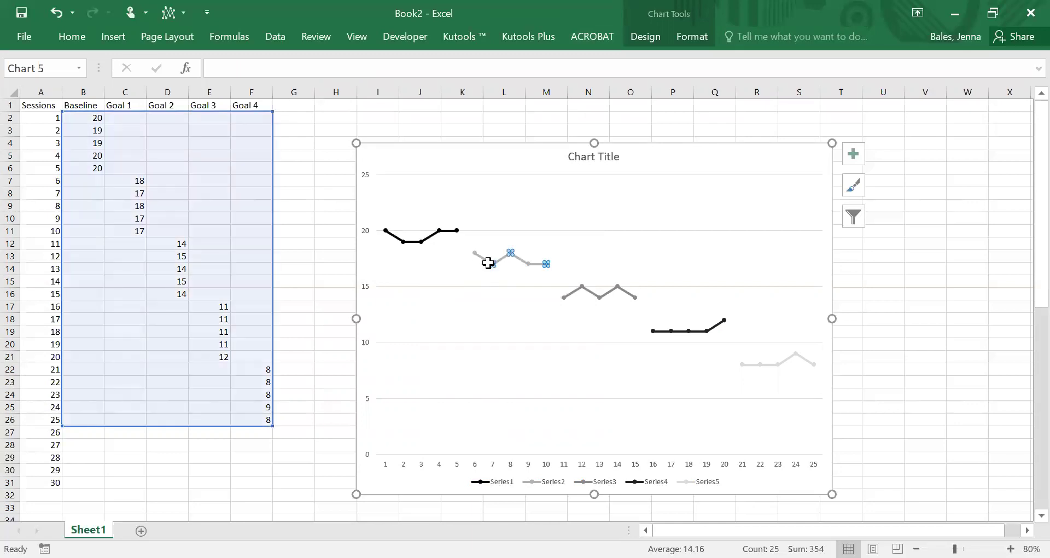
{"action": "right_click", "coordinate": [487, 261]}
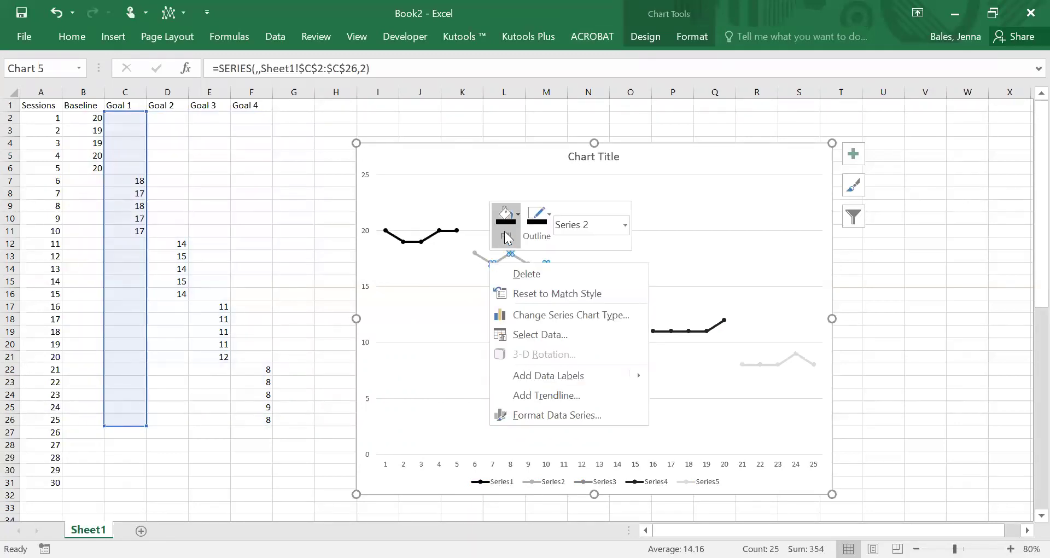
{"action": "left_click", "coordinate": [505, 221]}
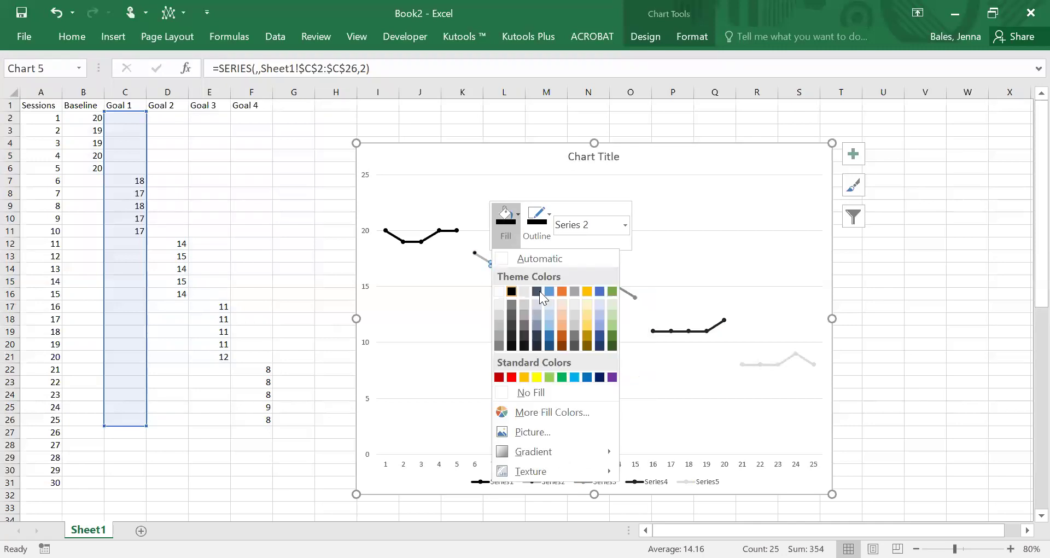
{"action": "left_click", "coordinate": [511, 334]}
Set the fill and outline of the Goal 2 series (Series 3) to black.
{"action": "left_click", "coordinate": [582, 286]}
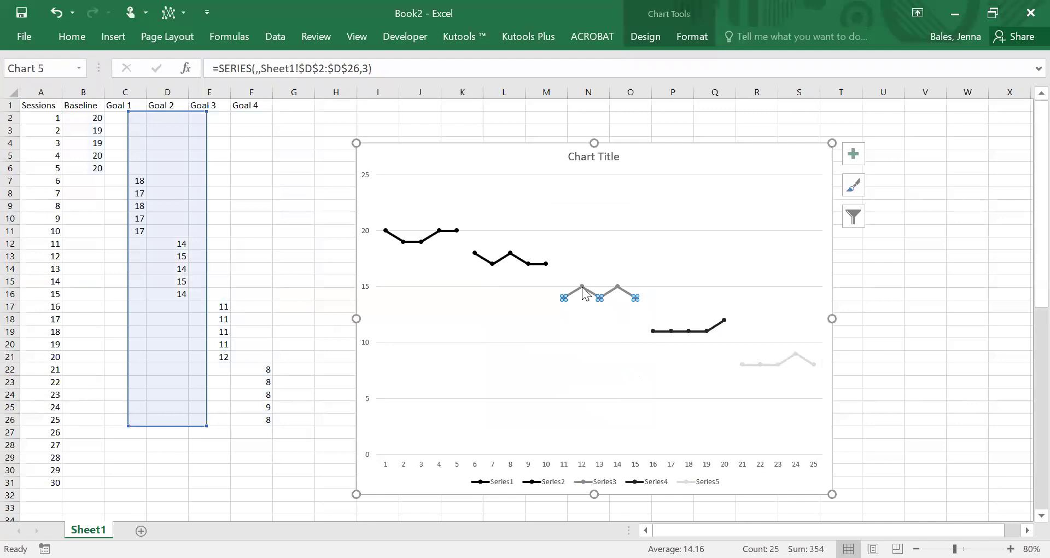
{"action": "right_click", "coordinate": [582, 287]}
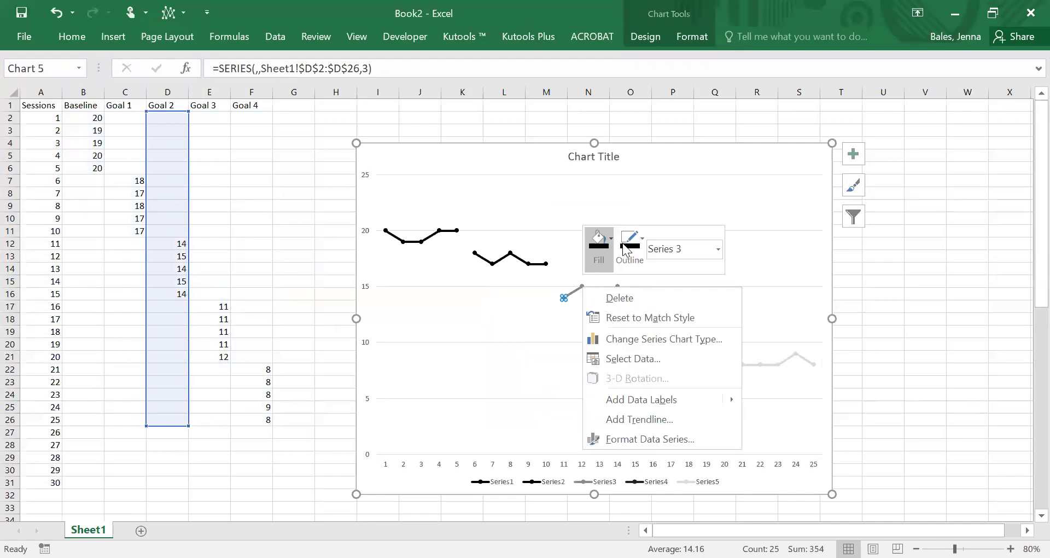
{"action": "left_click", "coordinate": [630, 244]}
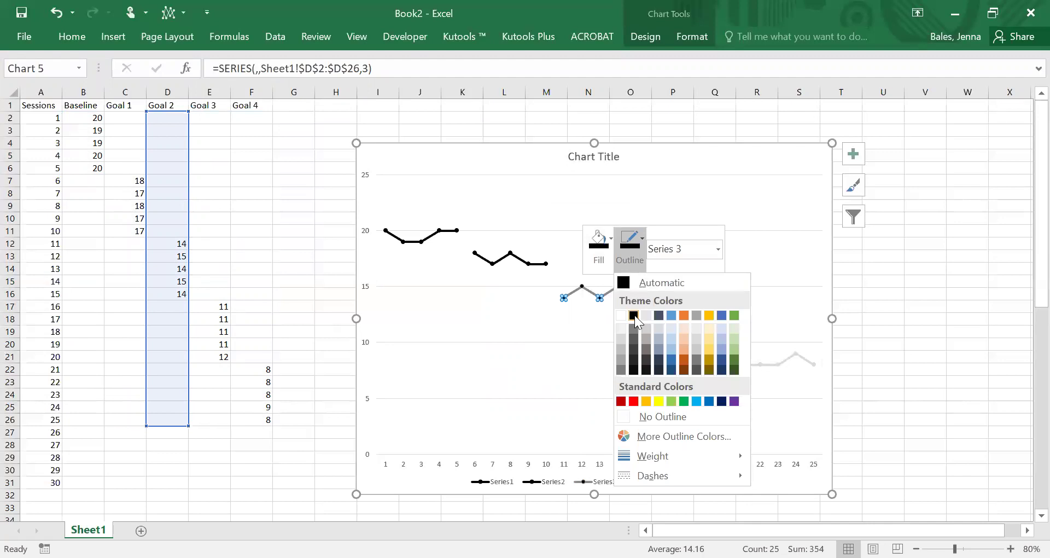
{"action": "left_click", "coordinate": [634, 316]}
Set the fill and outline of the Goal 4 series (Series 5) to black and deselect the chart.
{"action": "left_click", "coordinate": [674, 333]}
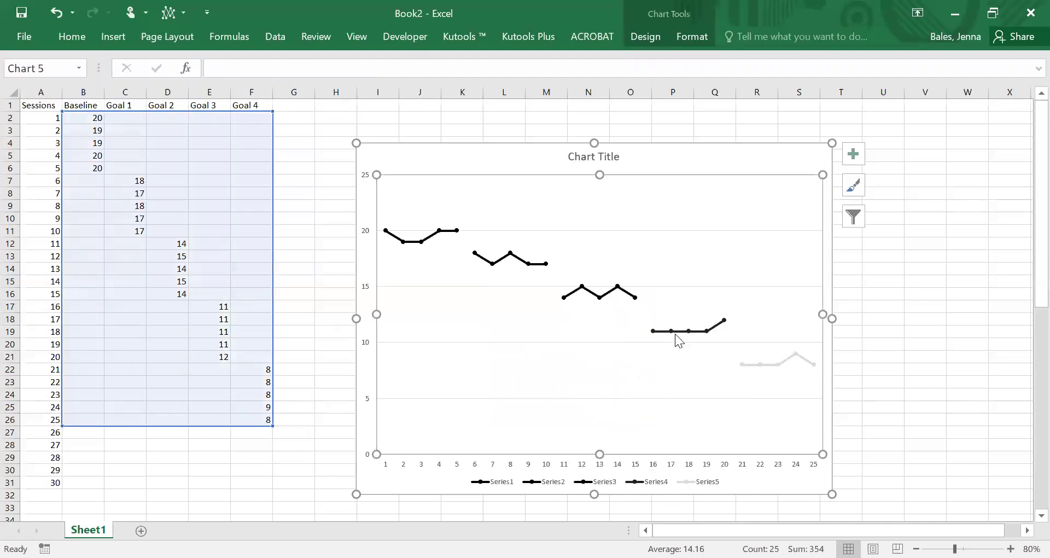
{"action": "left_click", "coordinate": [761, 364]}
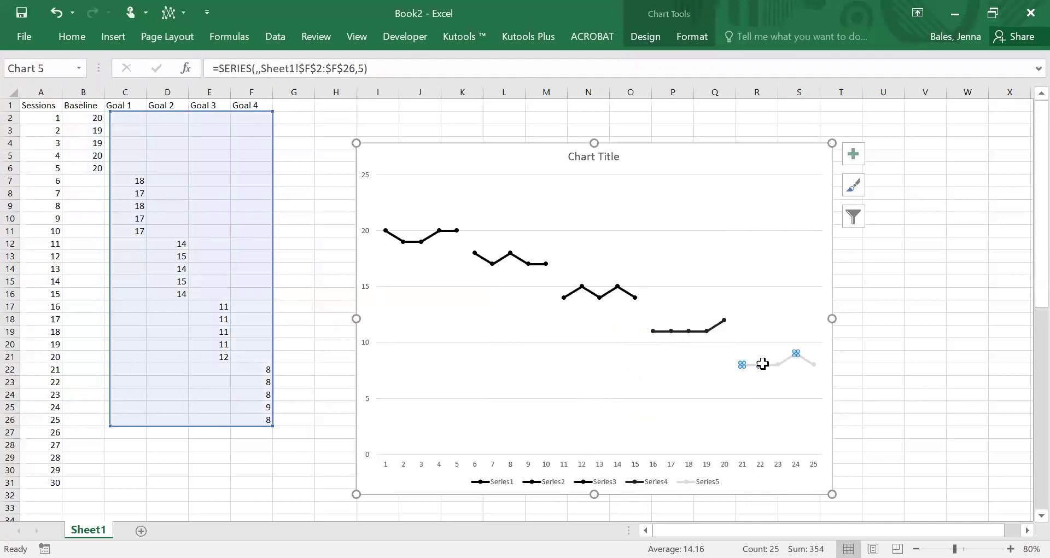
{"action": "right_click", "coordinate": [762, 364]}
{"action": "left_click", "coordinate": [780, 319]}
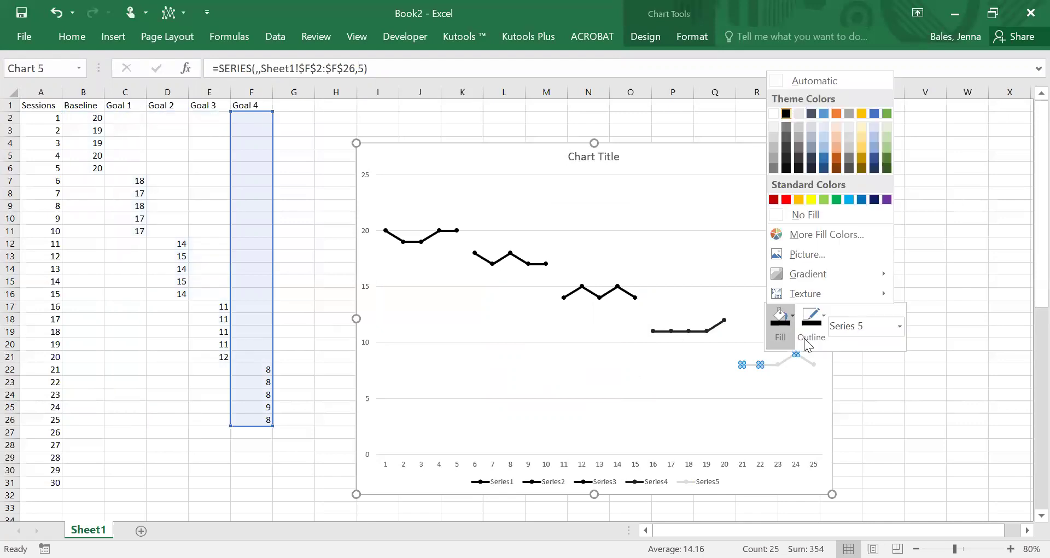
{"action": "left_click", "coordinate": [804, 338]}
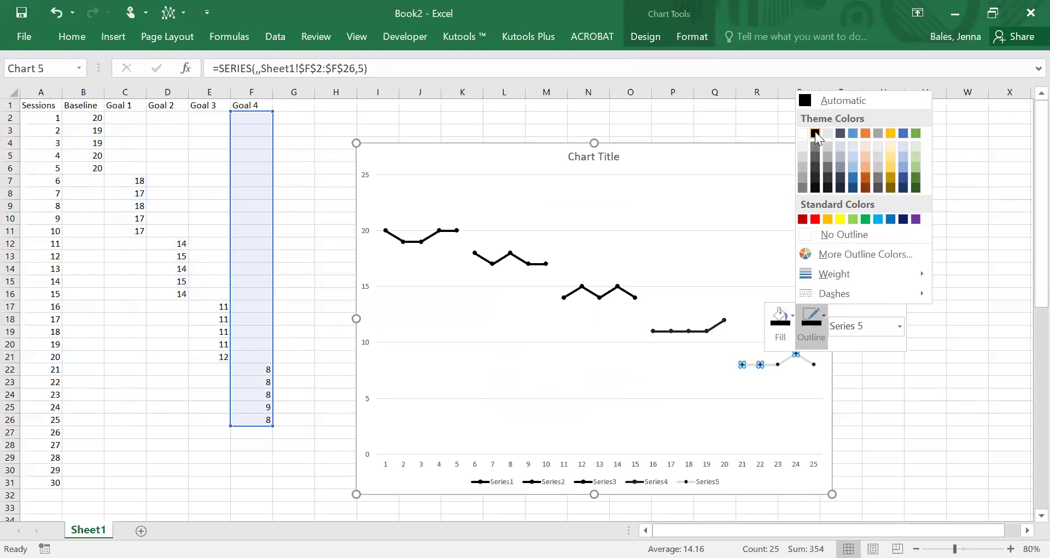
{"action": "left_click", "coordinate": [816, 133]}
{"action": "left_click", "coordinate": [911, 365]}
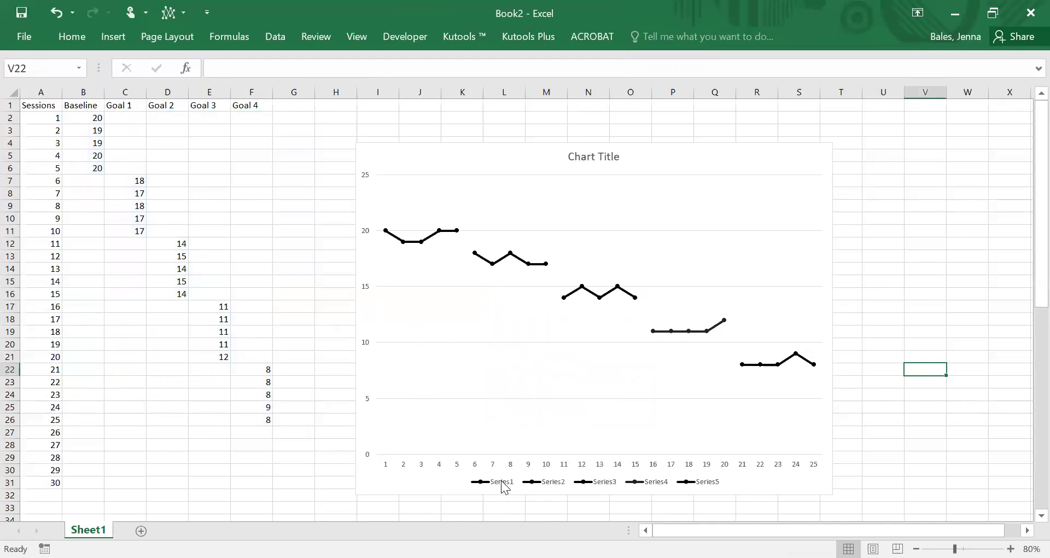
Delete the chart's legend and its horizontal gridlines.
{"action": "left_click", "coordinate": [504, 486]}
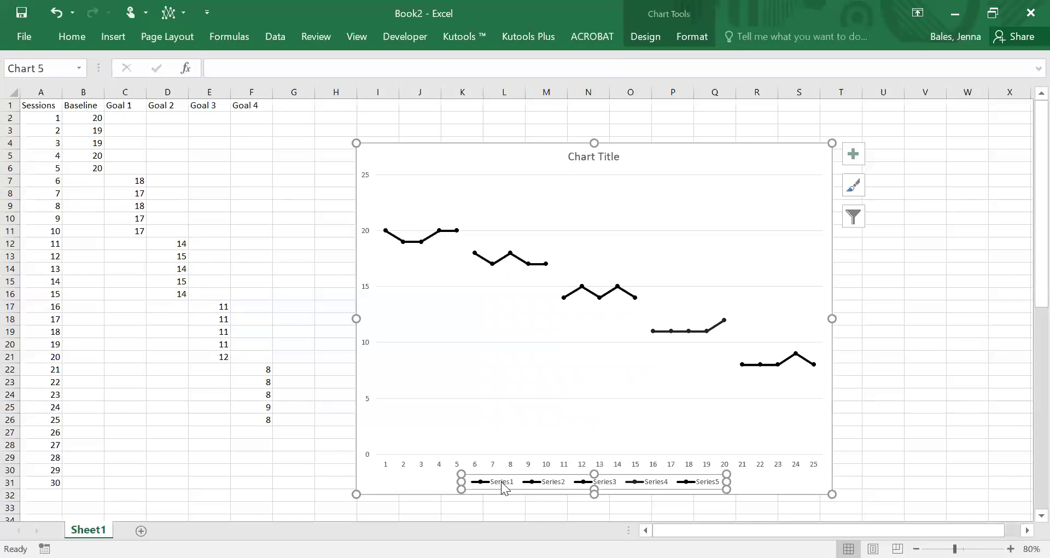
{"action": "key", "text": "Delete"}
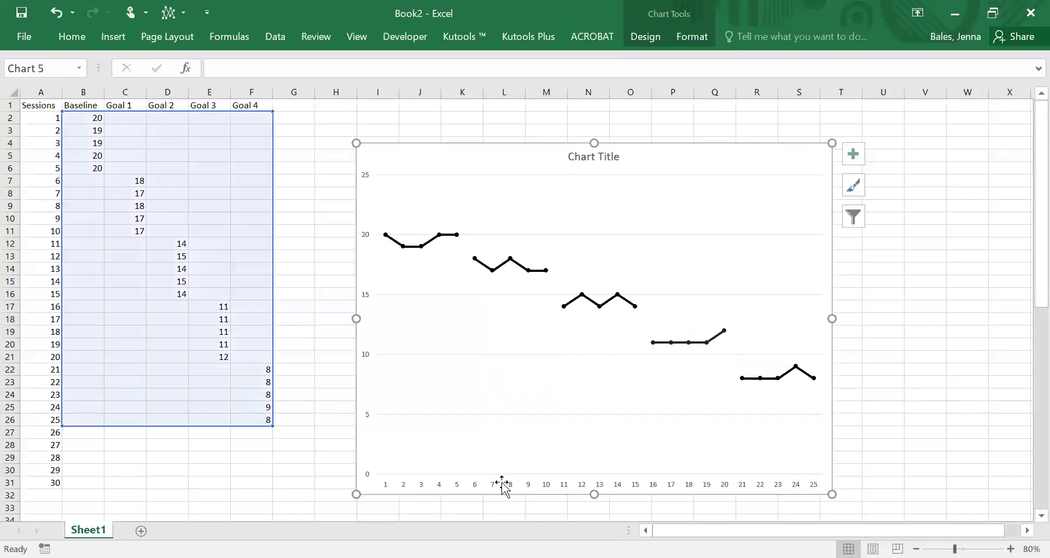
{"action": "left_click", "coordinate": [758, 234]}
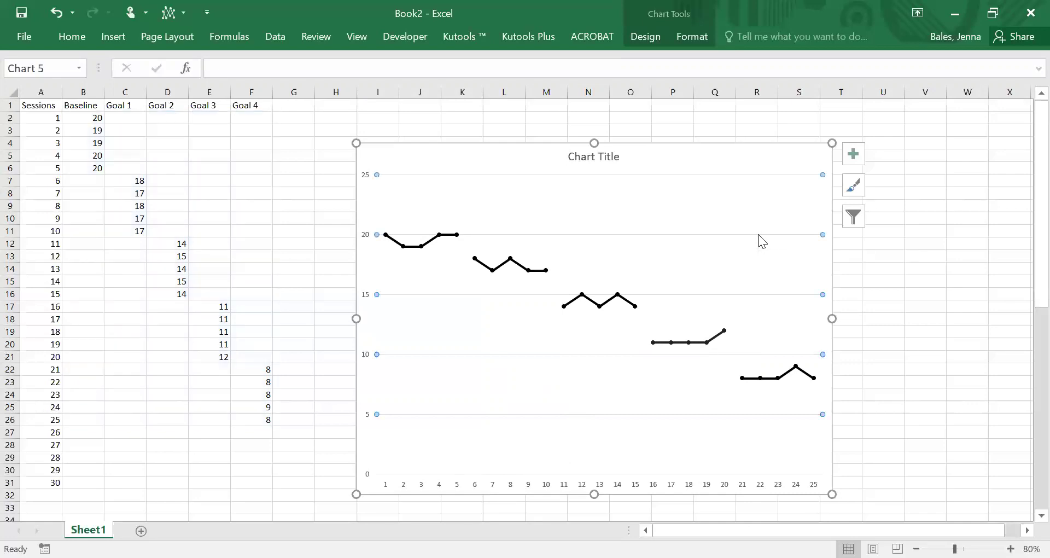
{"action": "key", "text": "Delete"}
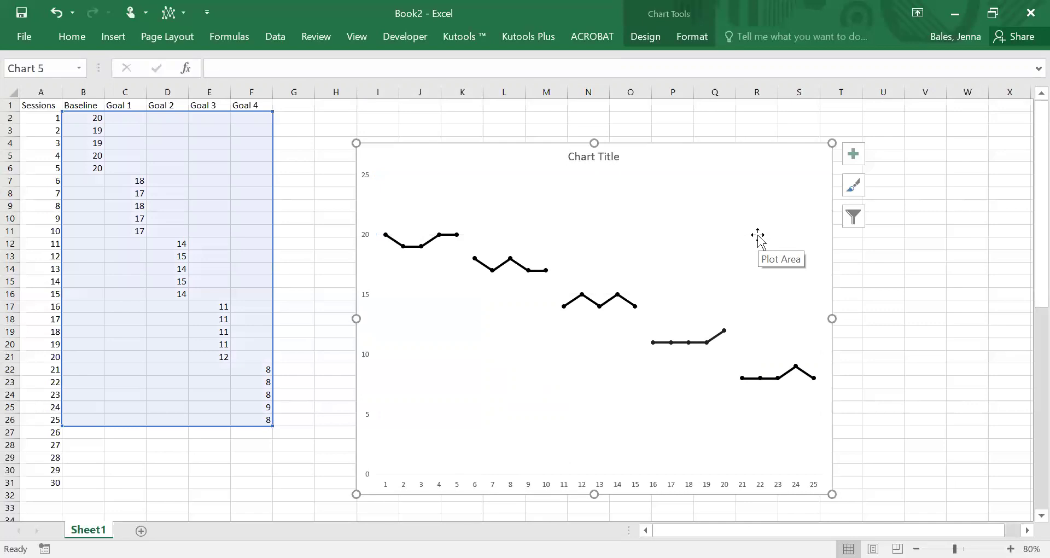
Set the chart area's border to No line.
{"action": "right_click", "coordinate": [730, 166]}
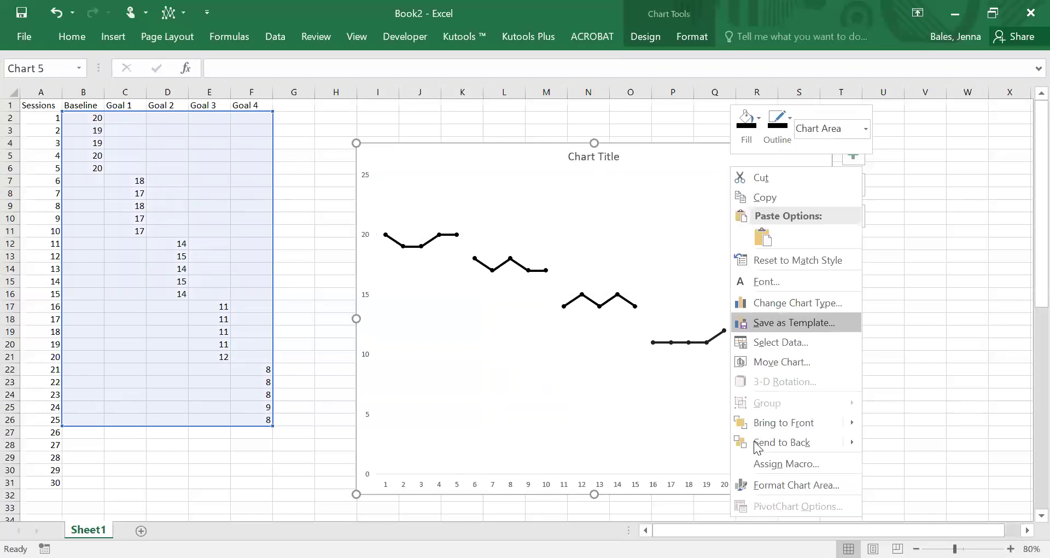
{"action": "left_click", "coordinate": [788, 485]}
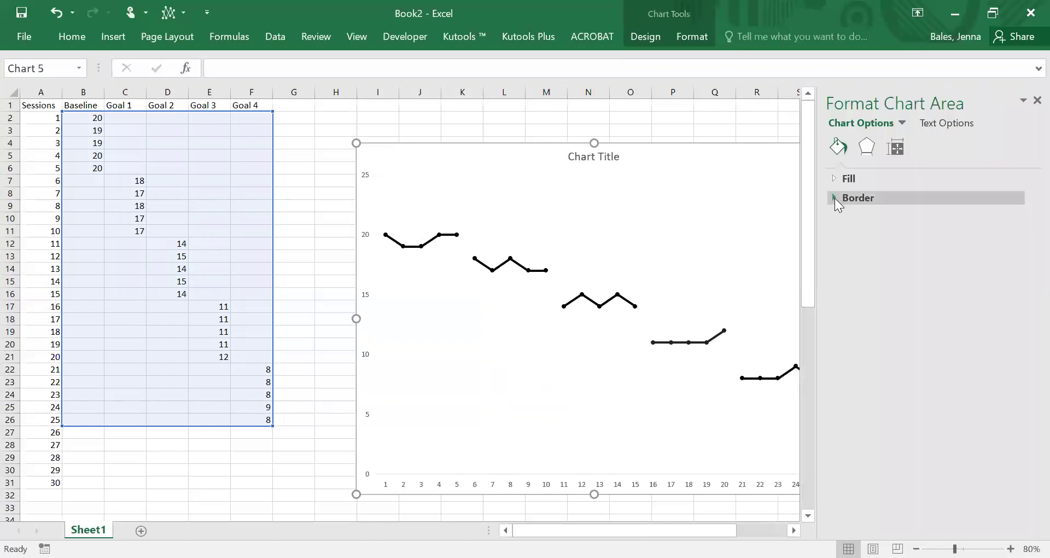
{"action": "left_click", "coordinate": [834, 197]}
{"action": "left_click", "coordinate": [849, 220]}
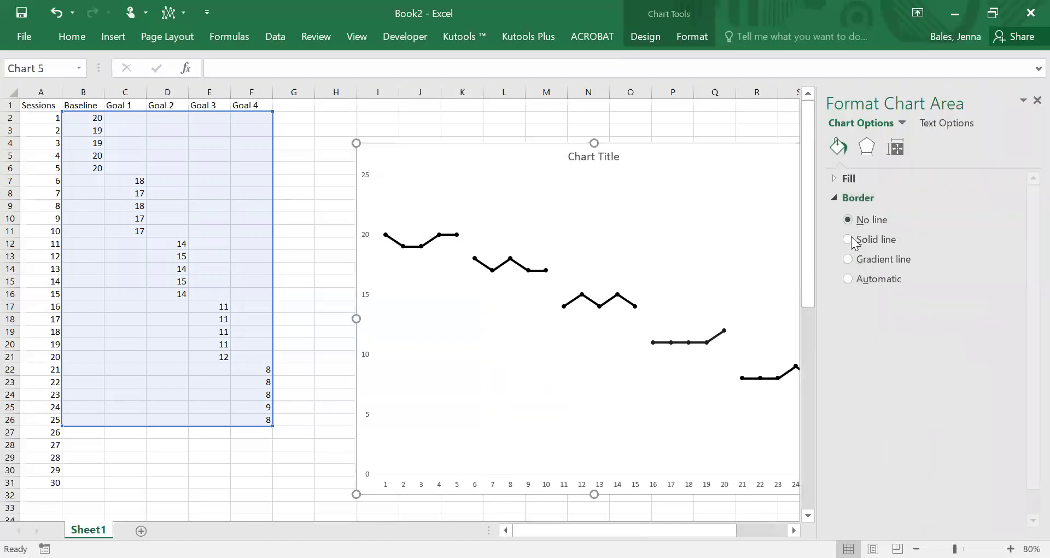
Close the chart formatting pane and add axis titles to the chart.
{"action": "left_click", "coordinate": [303, 470]}
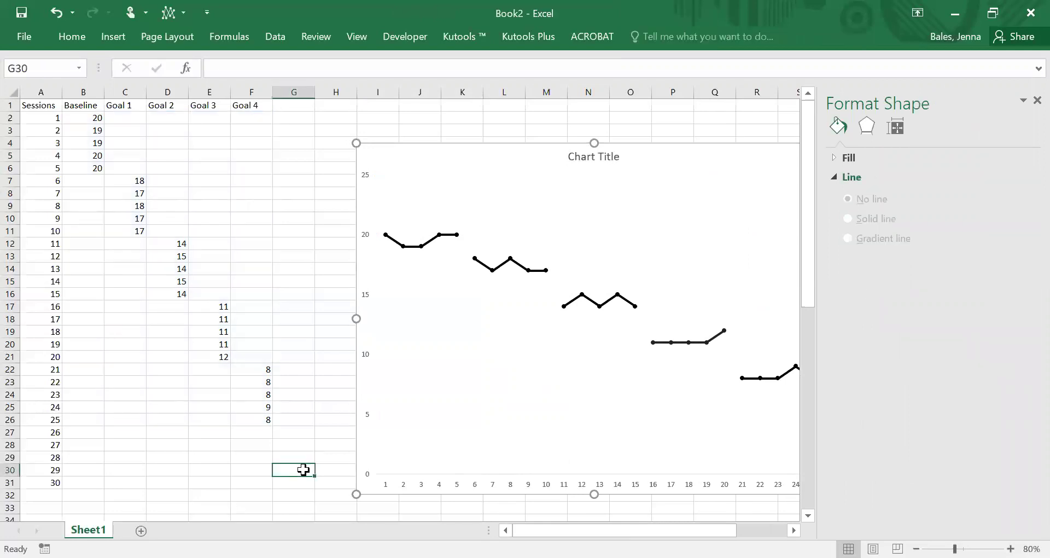
{"action": "left_click", "coordinate": [1037, 101]}
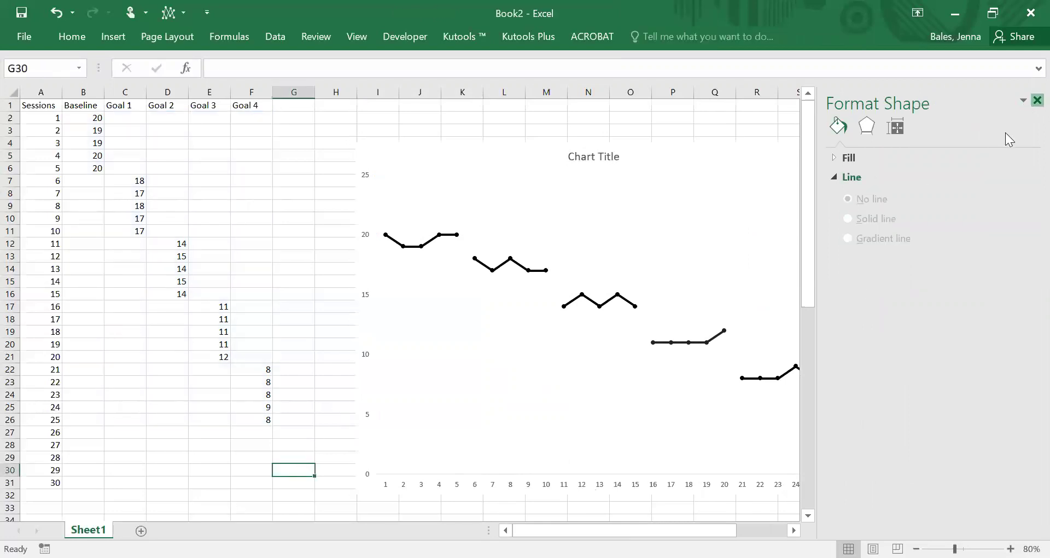
{"action": "left_click", "coordinate": [798, 155]}
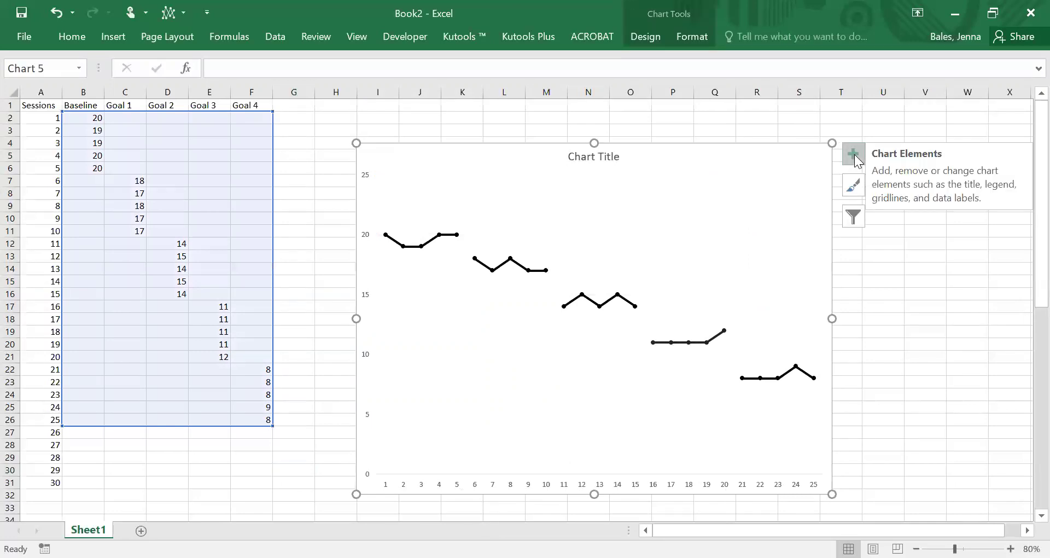
{"action": "left_click", "coordinate": [854, 155]}
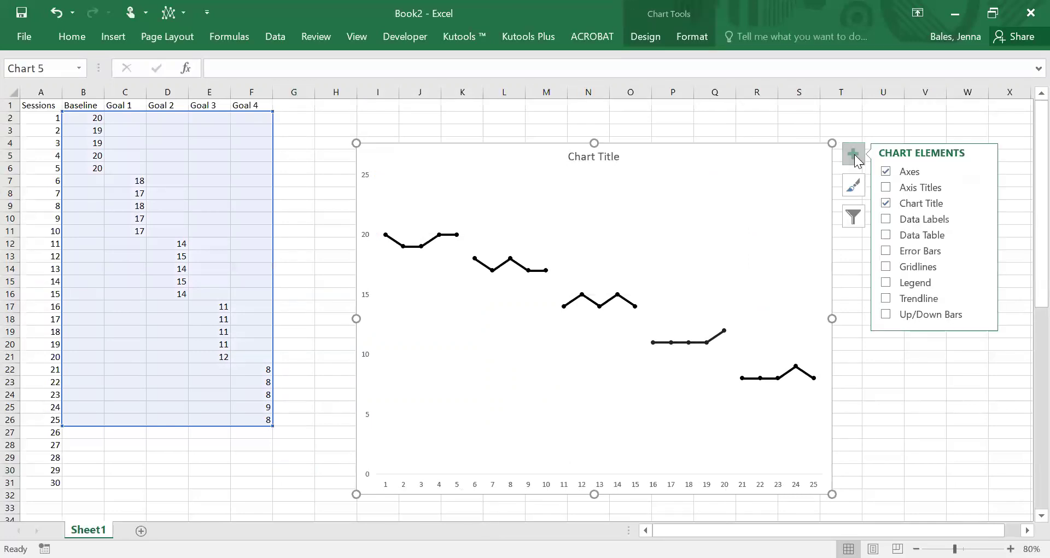
{"action": "left_click", "coordinate": [887, 187]}
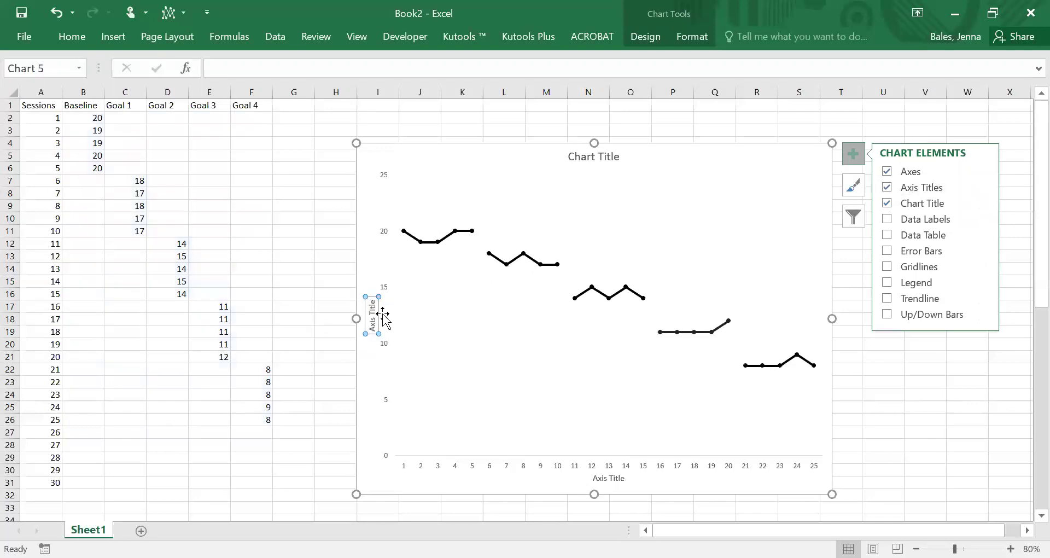
Rename the vertical axis title as "frequency".
{"action": "left_click", "coordinate": [373, 299]}
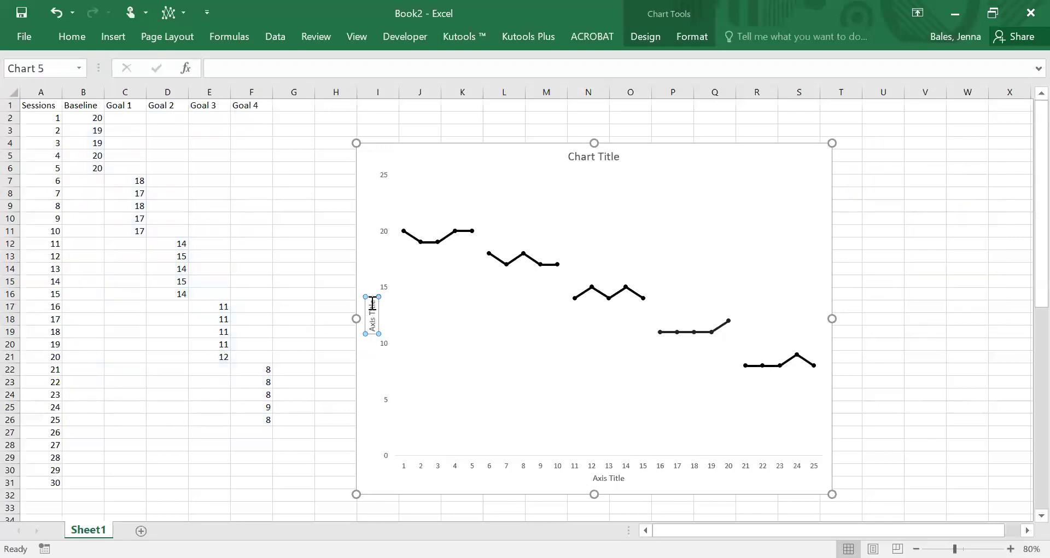
{"action": "left_click_drag", "start_coordinate": [372, 302], "coordinate": [376, 335]}
{"action": "type", "text": "freque"}
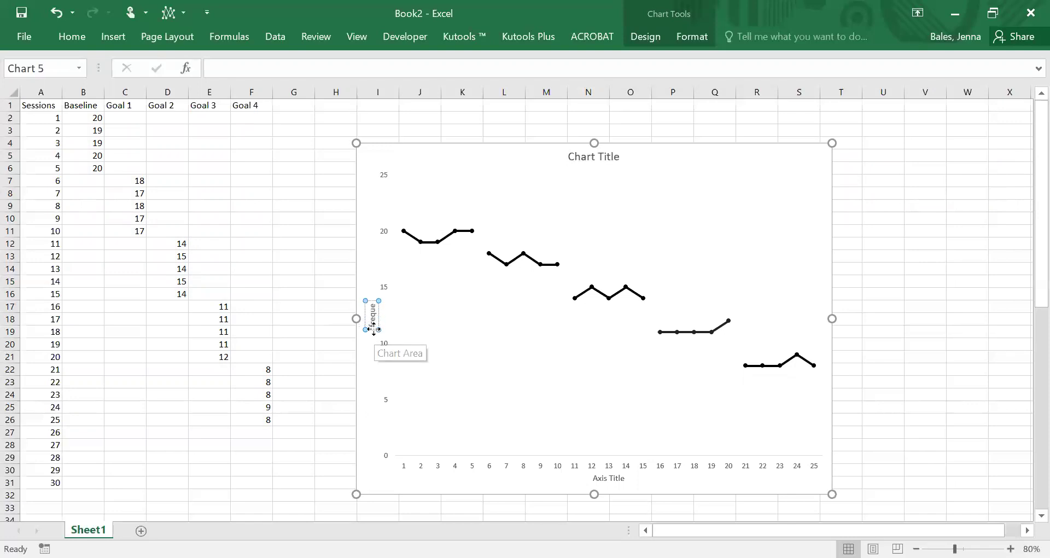
{"action": "type", "text": "ncy"}
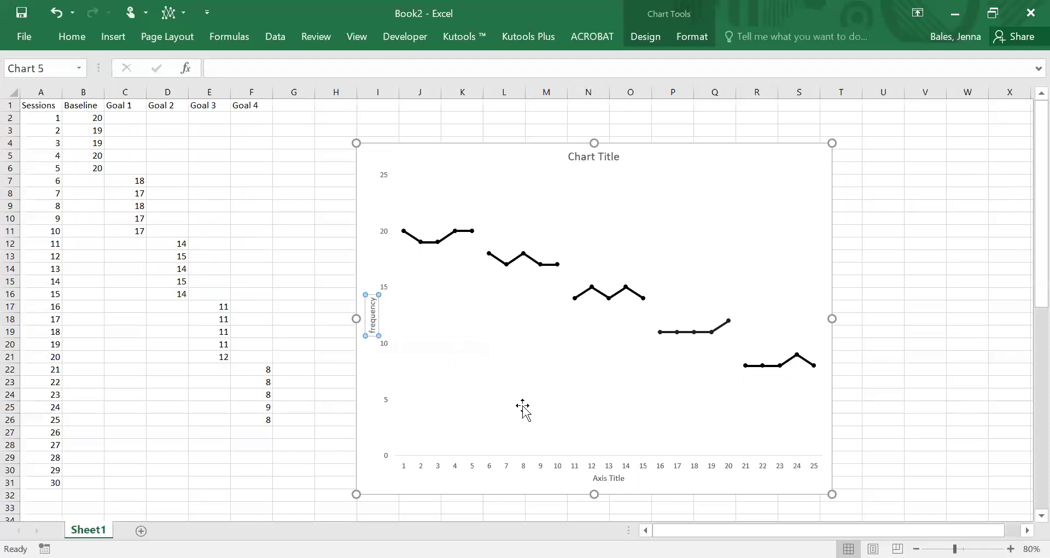
Rename the horizontal axis title as "sessions".
{"action": "left_click", "coordinate": [595, 477]}
{"action": "left_click", "coordinate": [594, 477]}
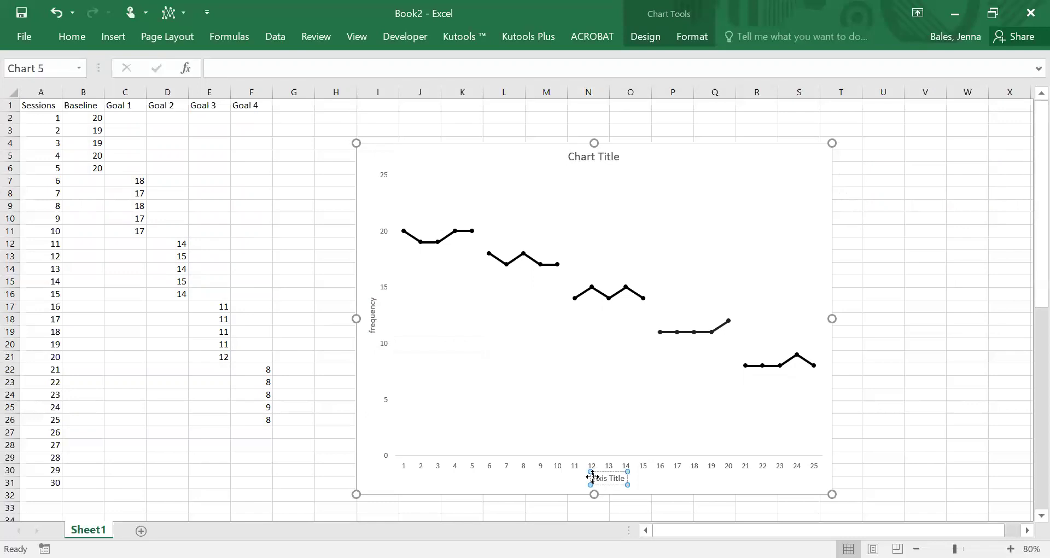
{"action": "mouse_move", "coordinate": [594, 479]}
{"action": "left_mouse_down"}
{"action": "mouse_move", "coordinate": [624, 482]}
{"action": "mouse_move", "coordinate": [612, 486]}
{"action": "left_mouse_up"}
{"action": "type", "text": "se"}
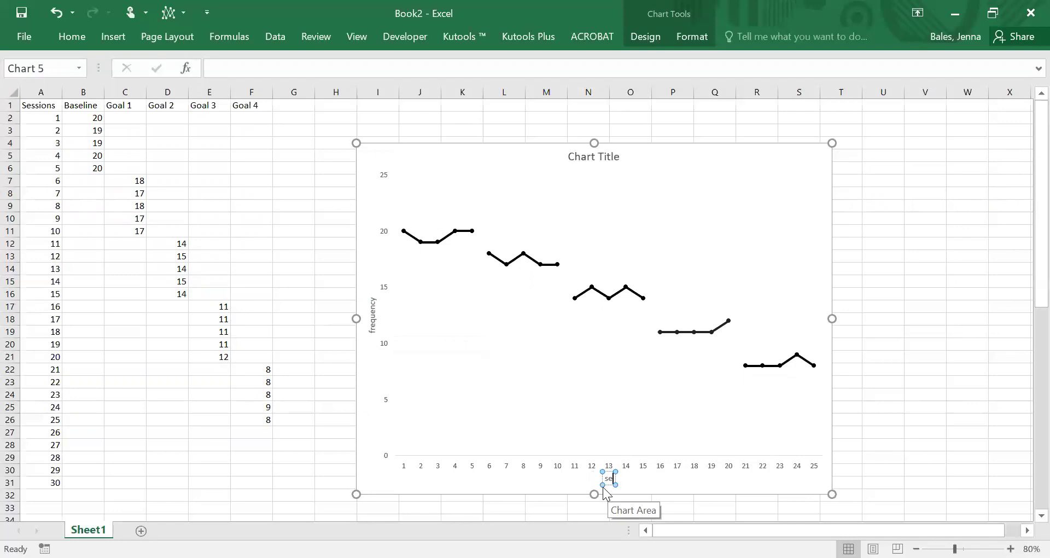
{"action": "type", "text": "ssions"}
Change the chart title to "Changing Criterion Design" and deselect the chart.
{"action": "left_click", "coordinate": [601, 157]}
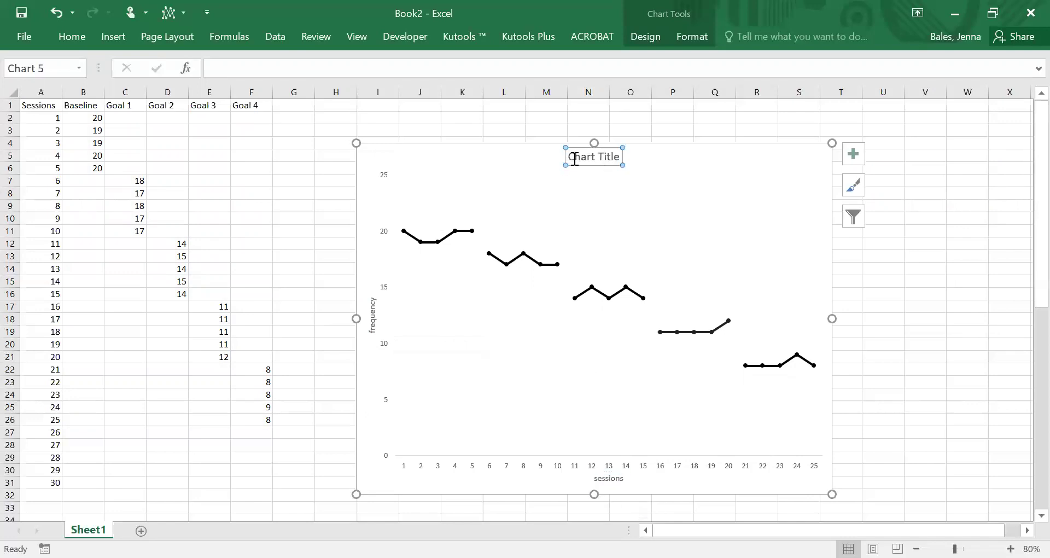
{"action": "left_click_drag", "start_coordinate": [570, 157], "coordinate": [623, 157]}
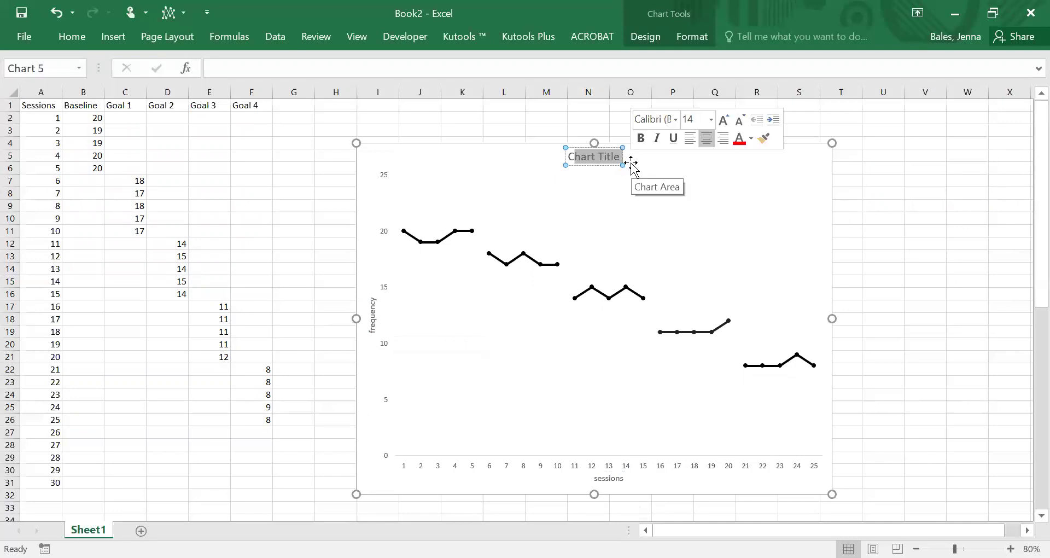
{"action": "type", "text": "Changing c"}
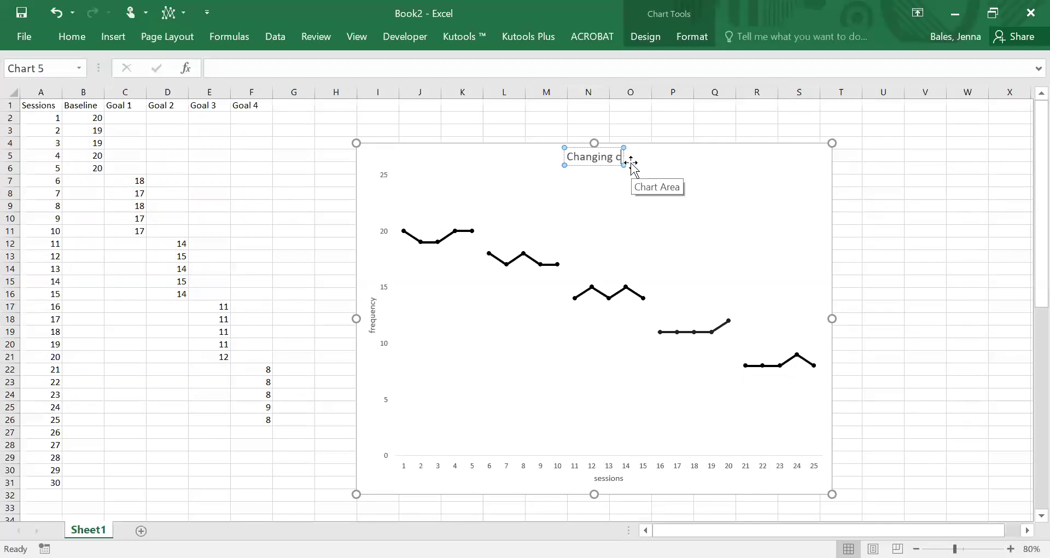
{"action": "key", "text": "BackSpace"}
{"action": "type", "text": "Criterion De"}
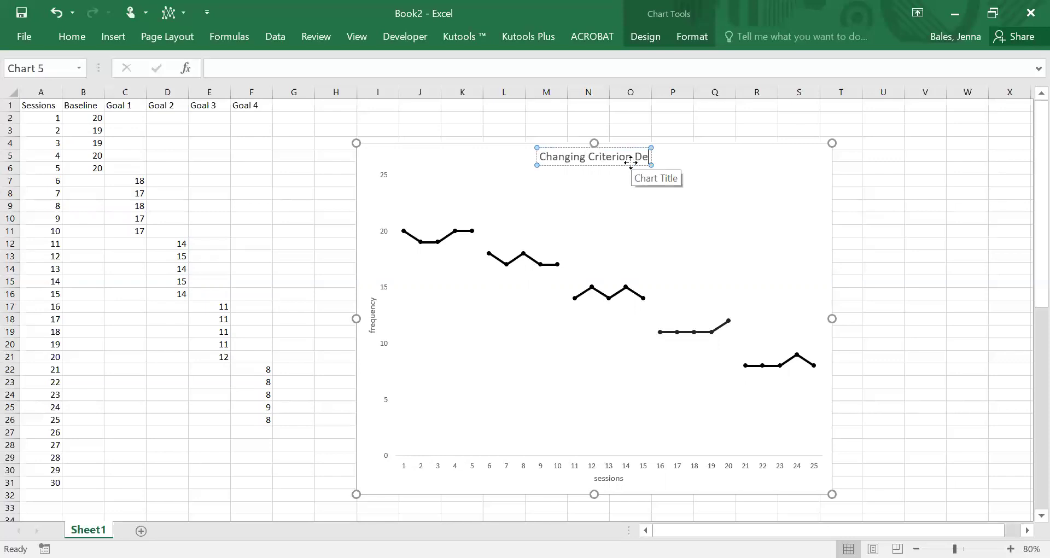
{"action": "type", "text": "sign"}
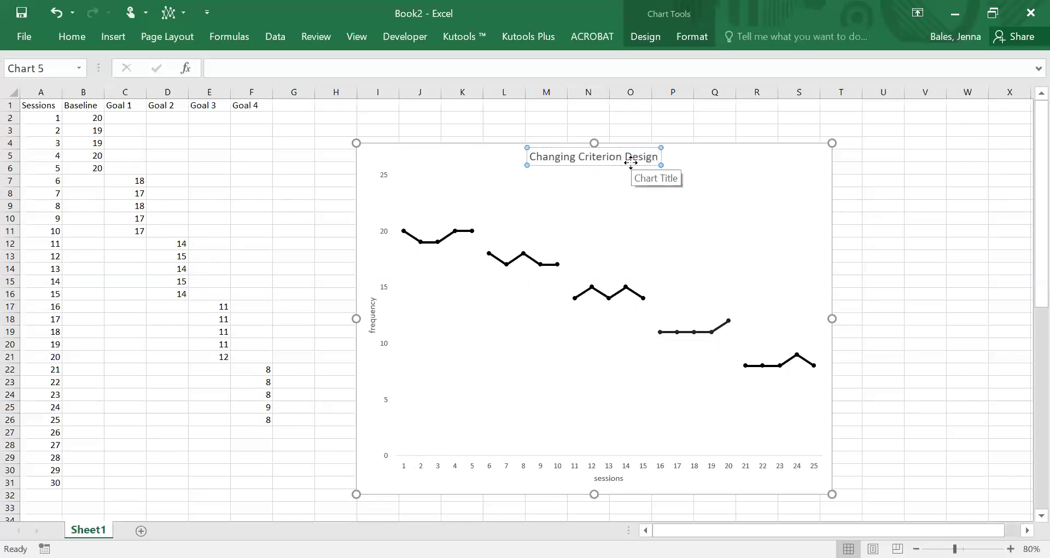
{"action": "left_click", "coordinate": [883, 331]}
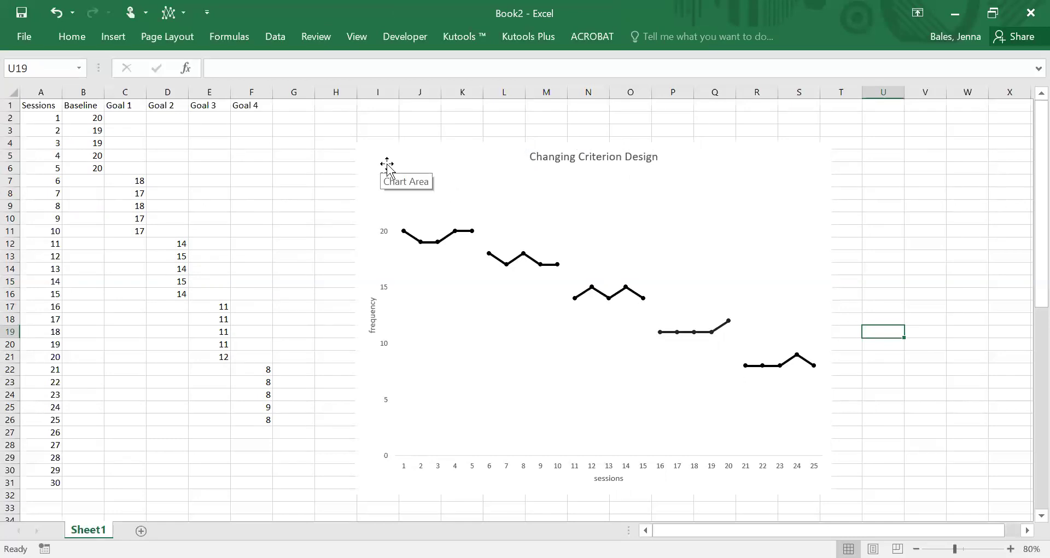
Draw a vertical straight line about 4.41 inches tall between sessions 5 and 6, spanning the chart's plot area.
{"action": "left_click", "coordinate": [112, 33]}
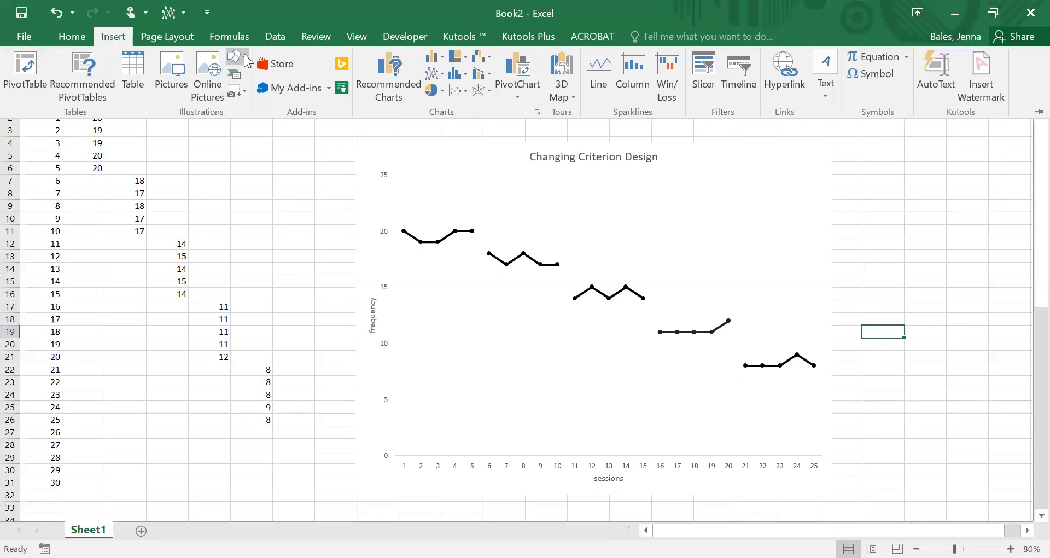
{"action": "left_click", "coordinate": [246, 61]}
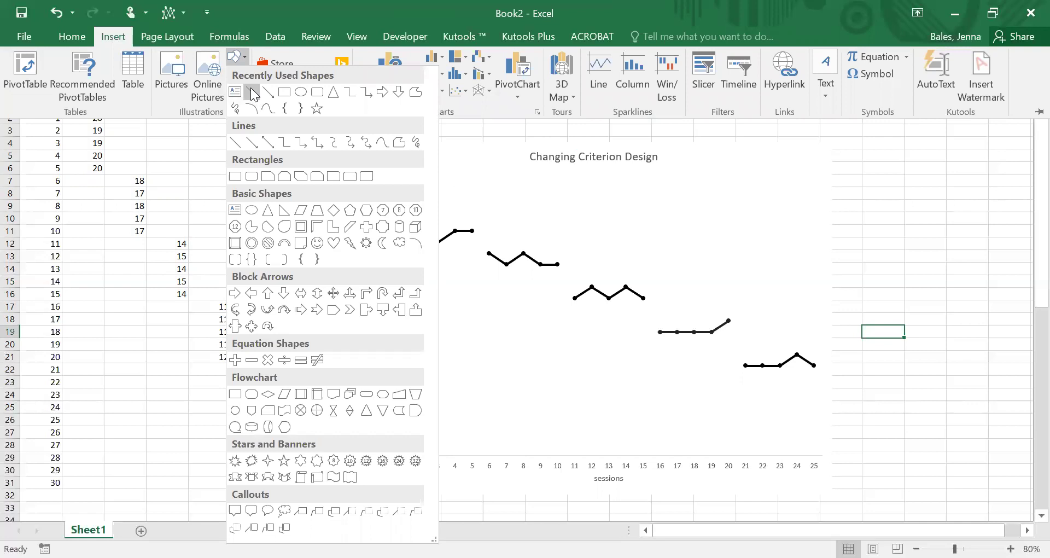
{"action": "left_click", "coordinate": [252, 92]}
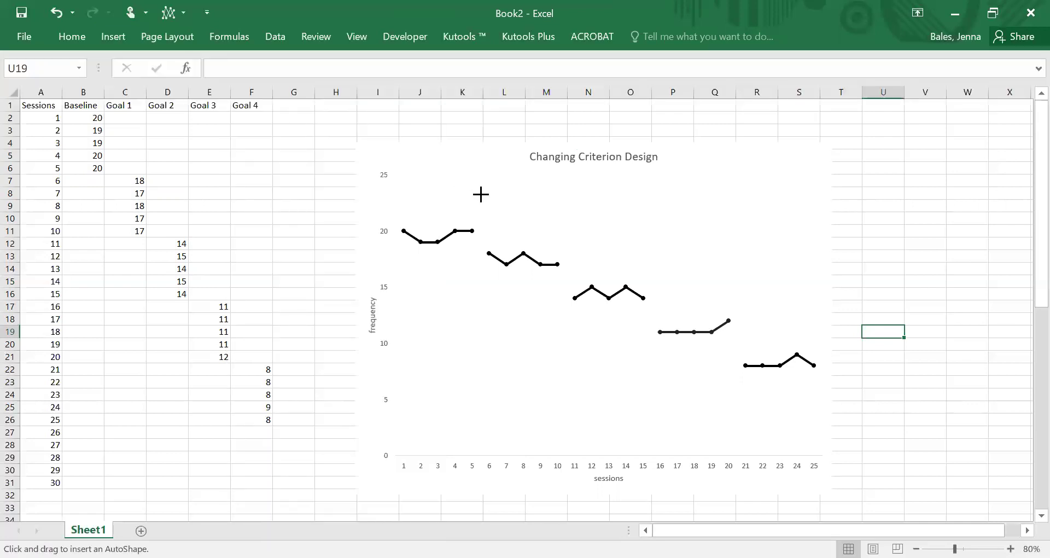
{"action": "mouse_move", "coordinate": [481, 176]}
{"action": "left_mouse_down"}
{"action": "mouse_move", "coordinate": [471, 400]}
{"action": "mouse_move", "coordinate": [480, 453]}
{"action": "left_mouse_up"}
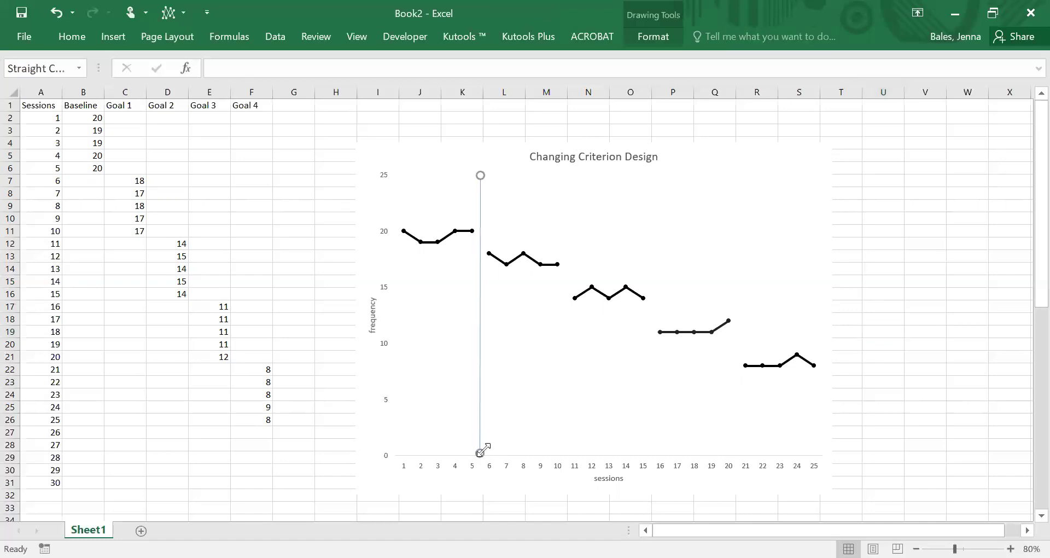
Apply the black dashed preset style to the vertical line between sessions 5 and 6.
{"action": "left_click", "coordinate": [655, 33]}
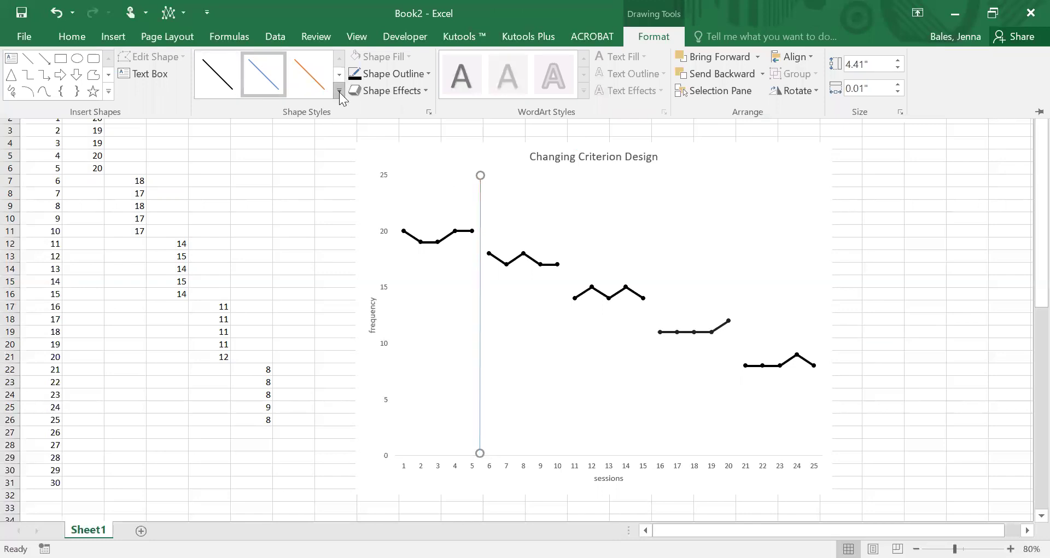
{"action": "left_click", "coordinate": [340, 91]}
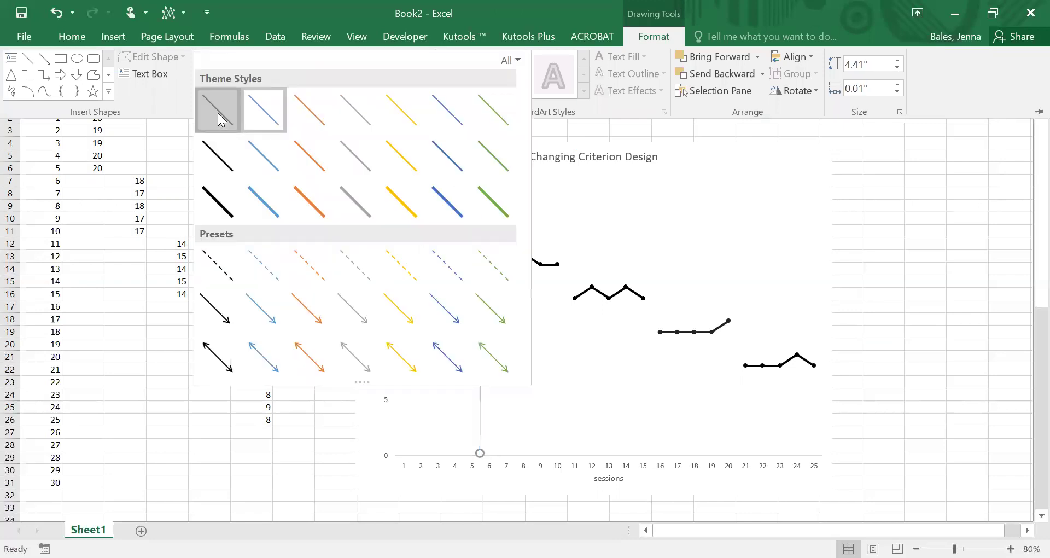
{"action": "left_click", "coordinate": [218, 113]}
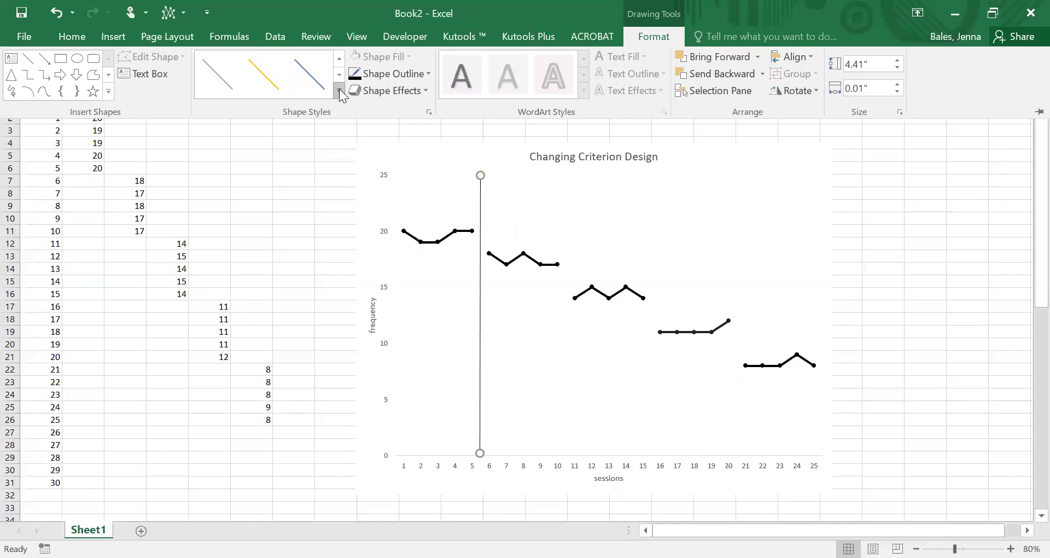
{"action": "left_click", "coordinate": [339, 91]}
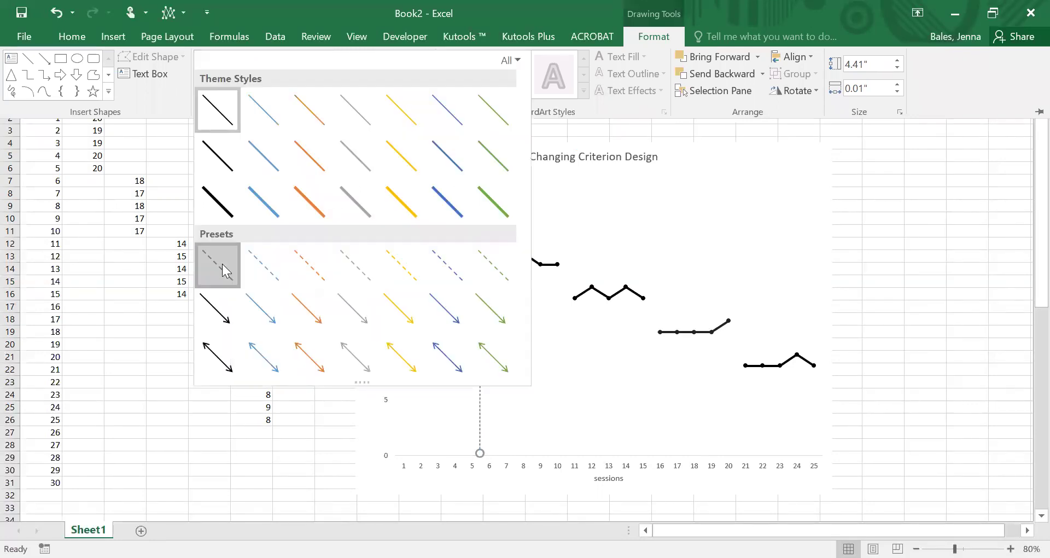
{"action": "left_click", "coordinate": [222, 263]}
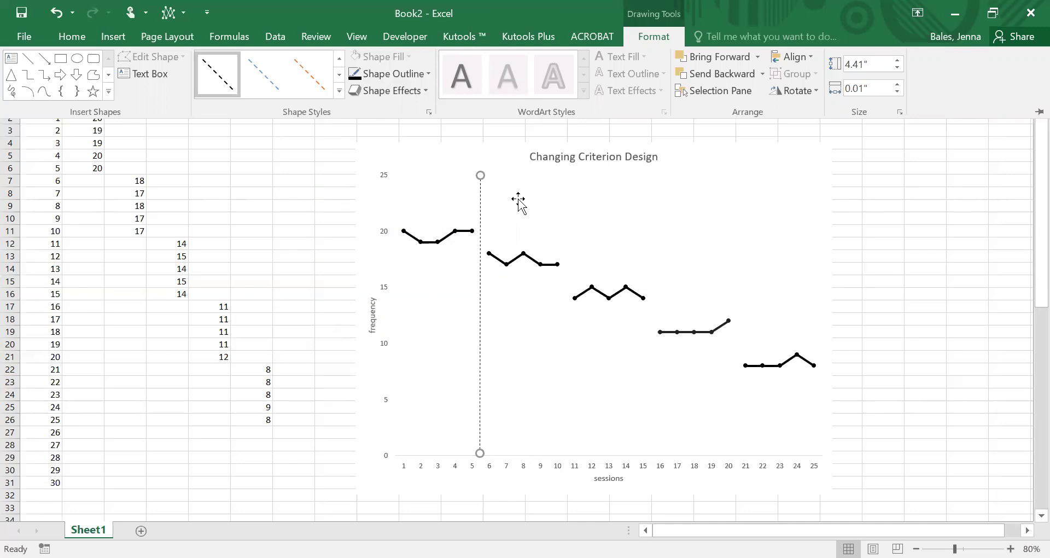
Duplicate the dashed vertical line five times.
{"action": "key", "text": "ctrl+d"}
{"action": "key", "text": "ctrl+d"}
{"action": "key", "text": "ctrl+d"}
{"action": "key", "text": "ctrl+d"}
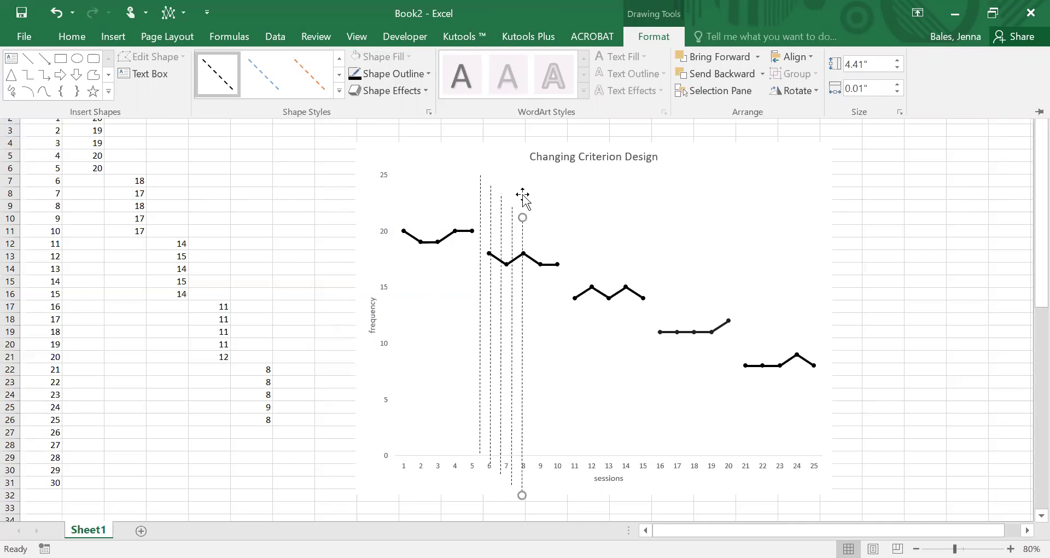
{"action": "key", "text": "ctrl+d"}
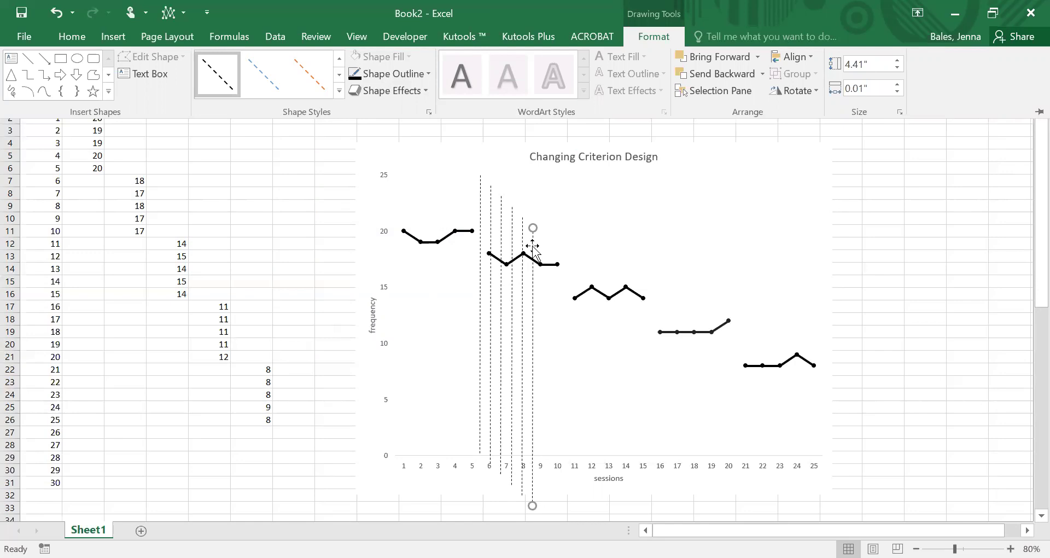
Move three dashed line copies between sessions 20 and 21, 15 and 16, and 10 and 11, aligned with the plot's height.
{"action": "left_click", "coordinate": [532, 246]}
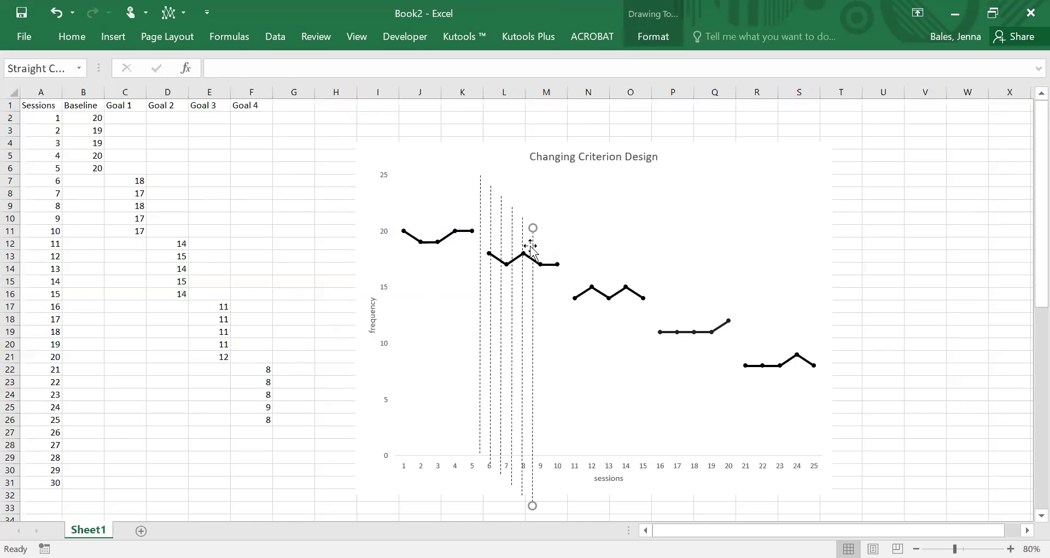
{"action": "left_click_drag", "start_coordinate": [533, 236], "coordinate": [733, 190]}
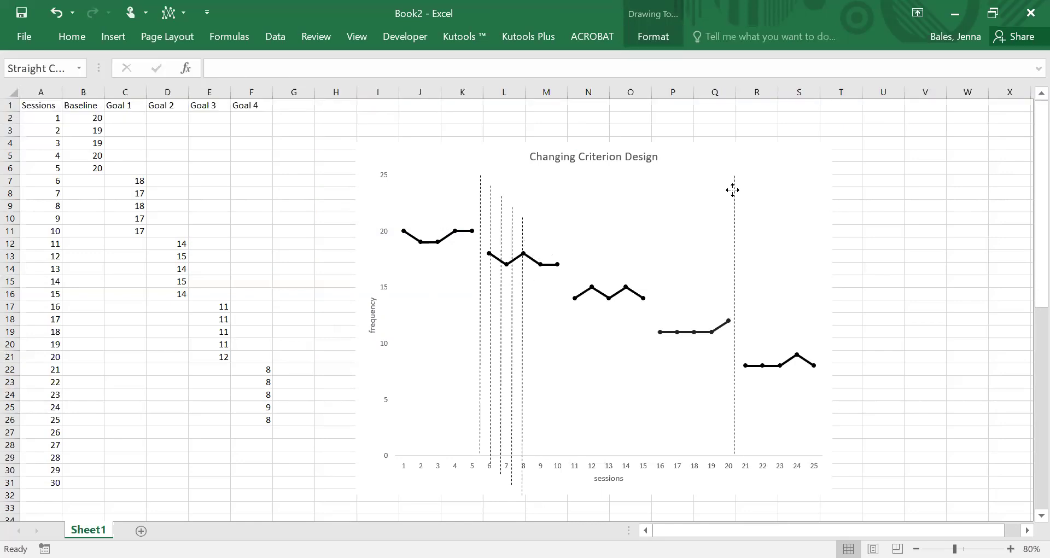
{"action": "left_click", "coordinate": [522, 224]}
{"action": "left_click_drag", "start_coordinate": [522, 223], "coordinate": [649, 182]}
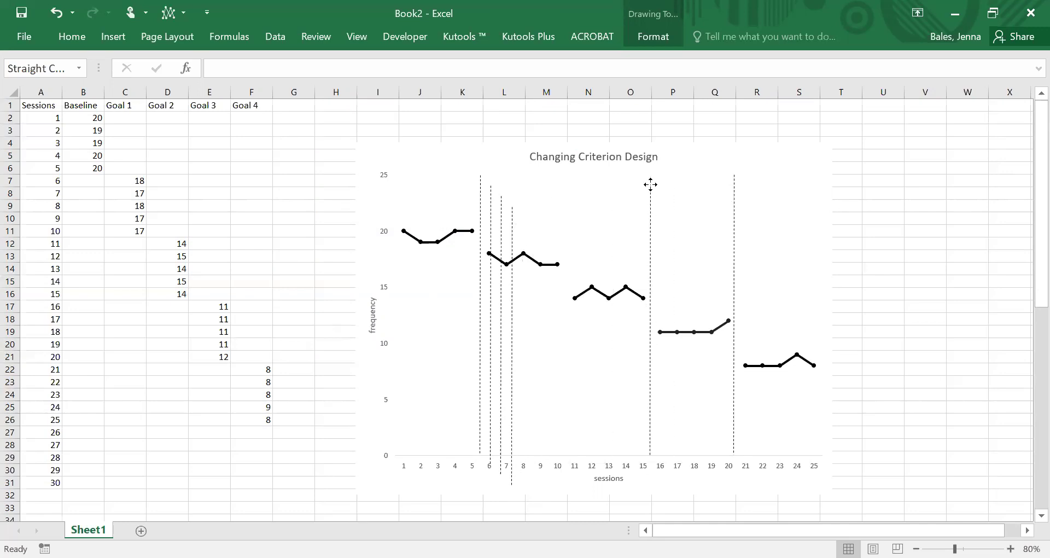
{"action": "left_click", "coordinate": [514, 224]}
{"action": "left_click_drag", "start_coordinate": [518, 223], "coordinate": [565, 195]}
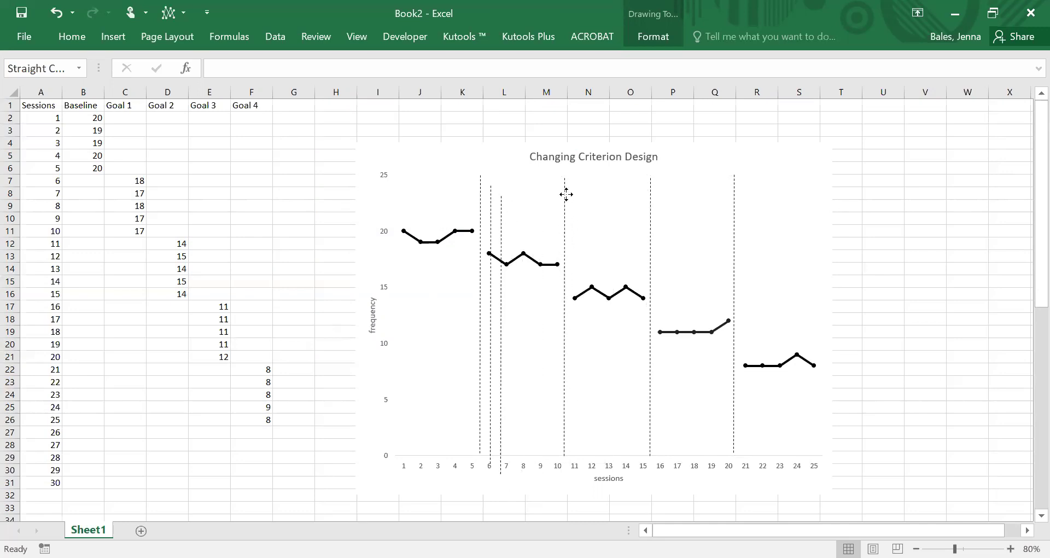
Delete the two surplus dashed line copies near sessions 6 and 7.
{"action": "left_click", "coordinate": [502, 224]}
{"action": "key", "text": "Delete"}
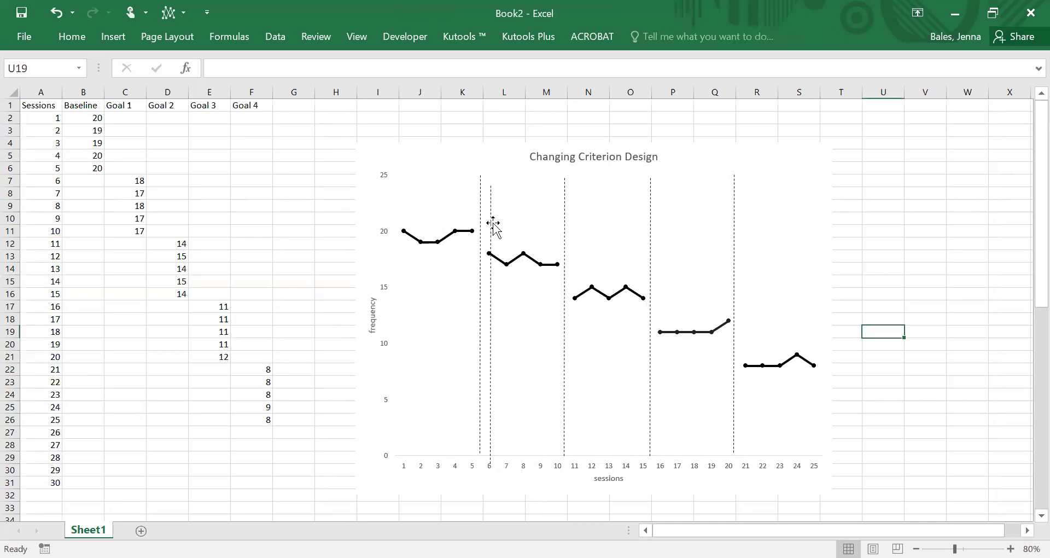
{"action": "left_click", "coordinate": [491, 224]}
{"action": "key", "text": "Delete"}
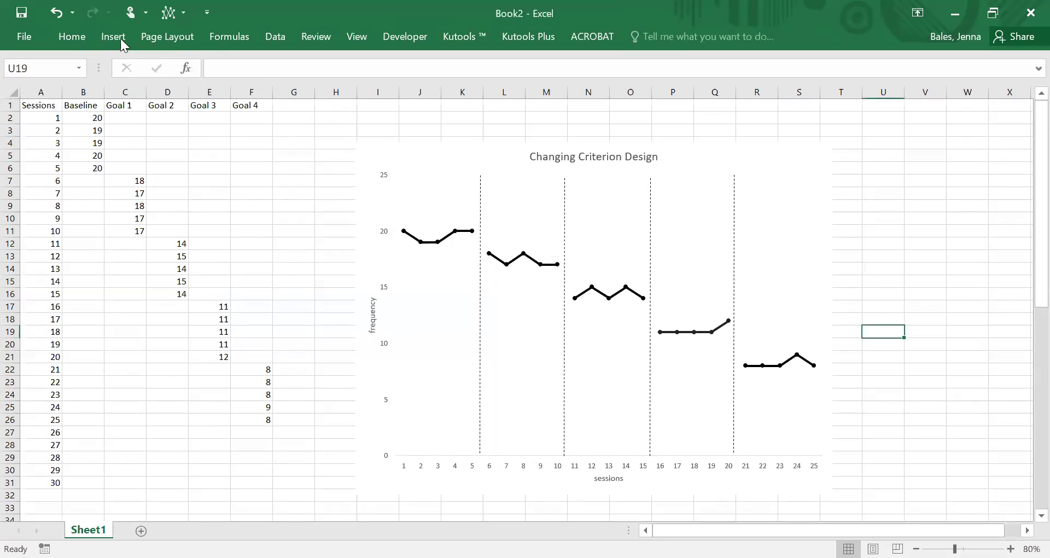
Insert a text box about 7.52" wide and 0.53" high directly below the chart, spanning the chart's width.
{"action": "left_click", "coordinate": [76, 38]}
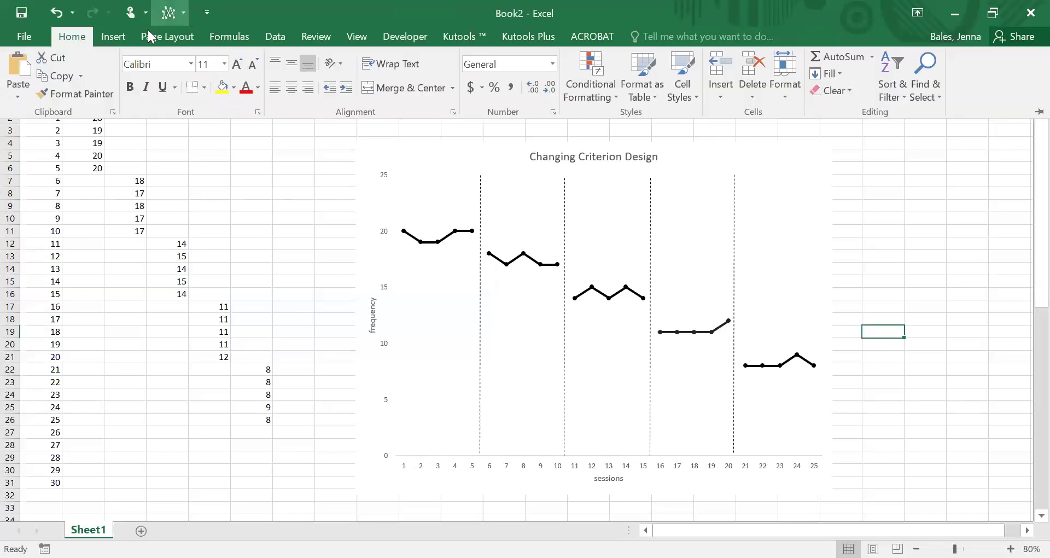
{"action": "left_click", "coordinate": [113, 38]}
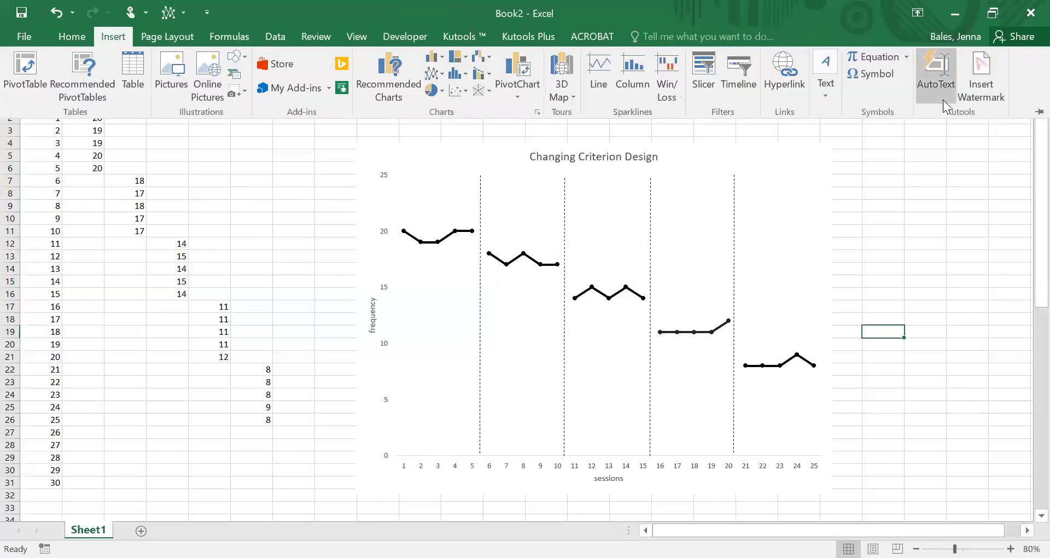
{"action": "left_click", "coordinate": [820, 67]}
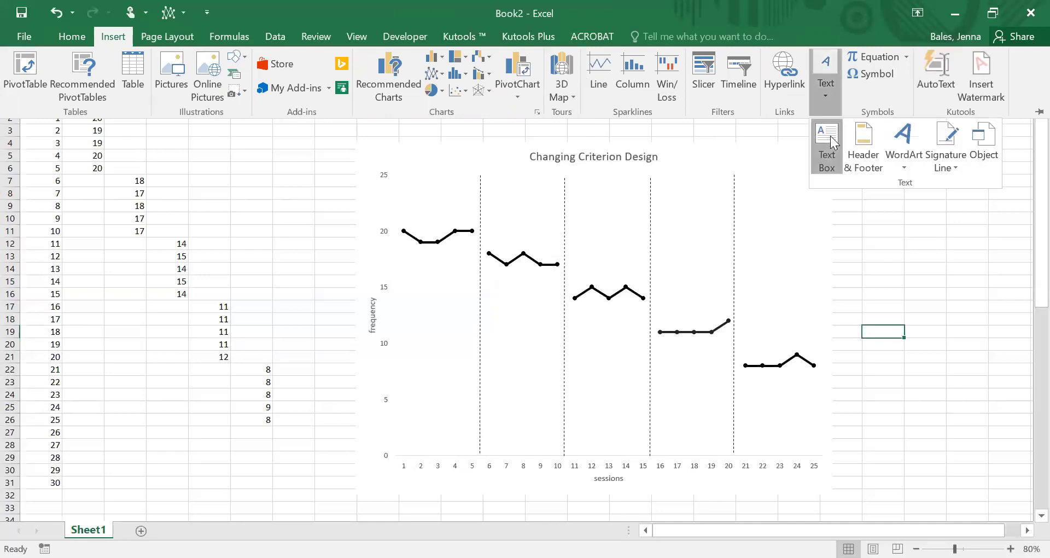
{"action": "left_click", "coordinate": [827, 143]}
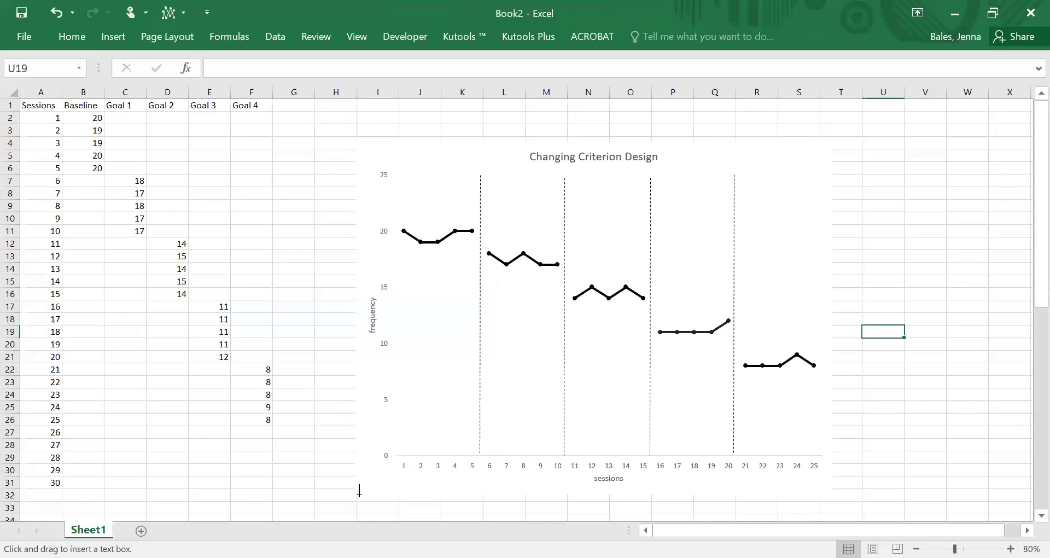
{"action": "mouse_move", "coordinate": [358, 490]}
{"action": "left_mouse_down"}
{"action": "mouse_move", "coordinate": [832, 504]}
{"action": "mouse_move", "coordinate": [831, 513]}
{"action": "mouse_move", "coordinate": [832, 487]}
{"action": "left_mouse_up"}
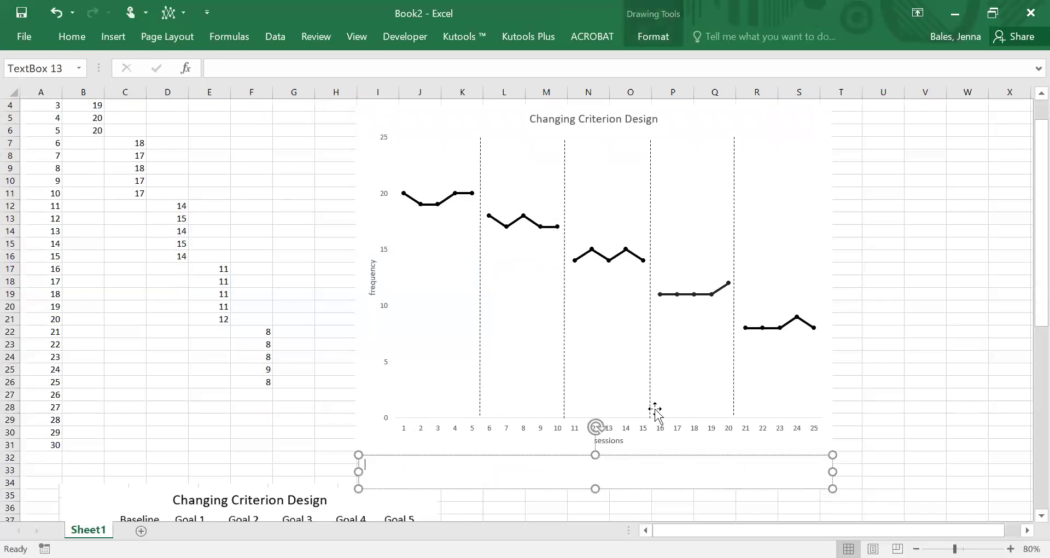
Remove the outline of the text box below the chart and enter the caption "Figure 1." in it.
{"action": "left_click", "coordinate": [656, 25]}
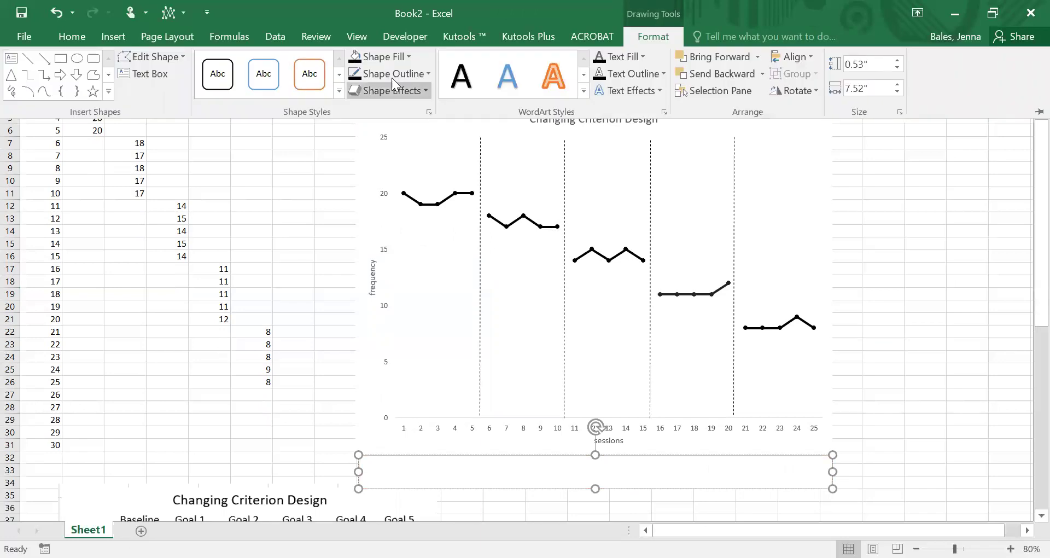
{"action": "left_click", "coordinate": [429, 71]}
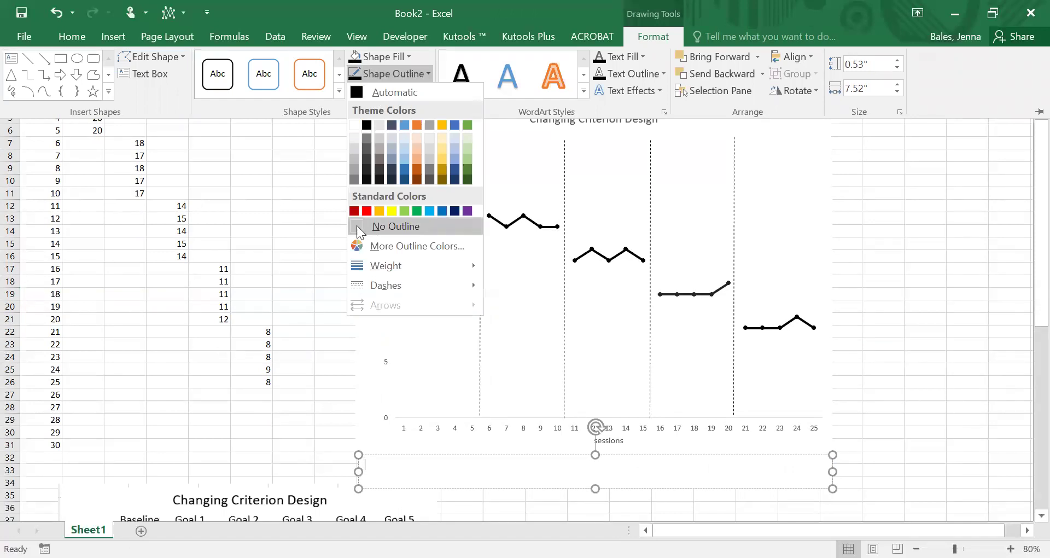
{"action": "left_click", "coordinate": [877, 317]}
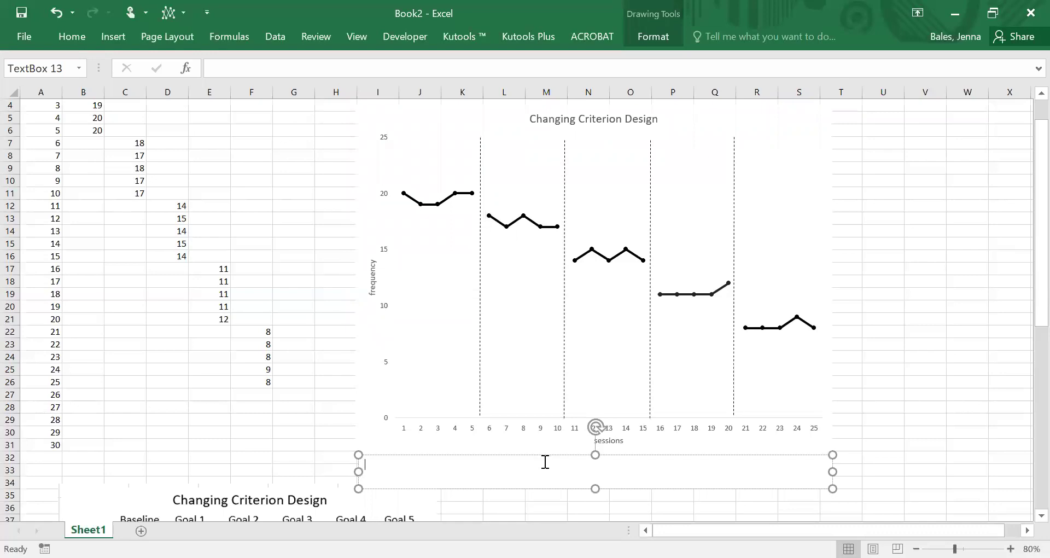
{"action": "type", "text": "igure 1."}
{"action": "left_click", "coordinate": [910, 358]}
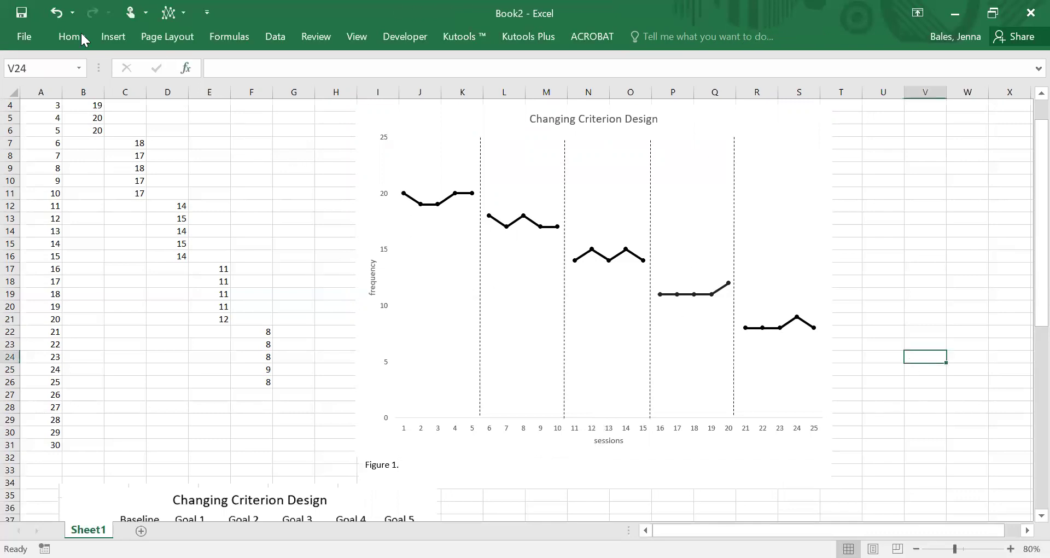
Add a text box about 6.42" by 0.43" under the chart title with Baseline, Step 1, Step 2, Step 3 and Step 4 spaced across the phases.
{"action": "left_click", "coordinate": [112, 31]}
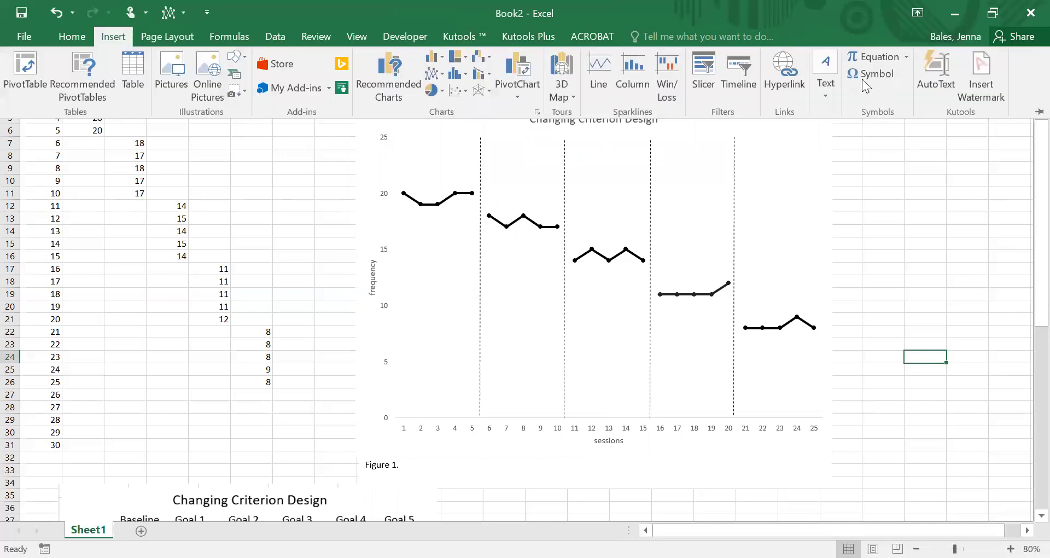
{"action": "left_click", "coordinate": [826, 66]}
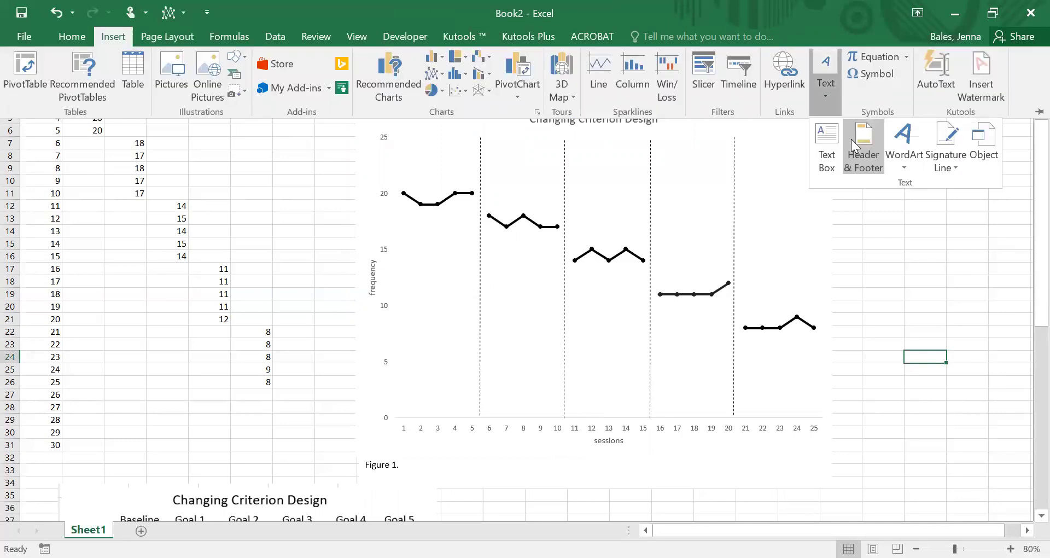
{"action": "left_click", "coordinate": [818, 134]}
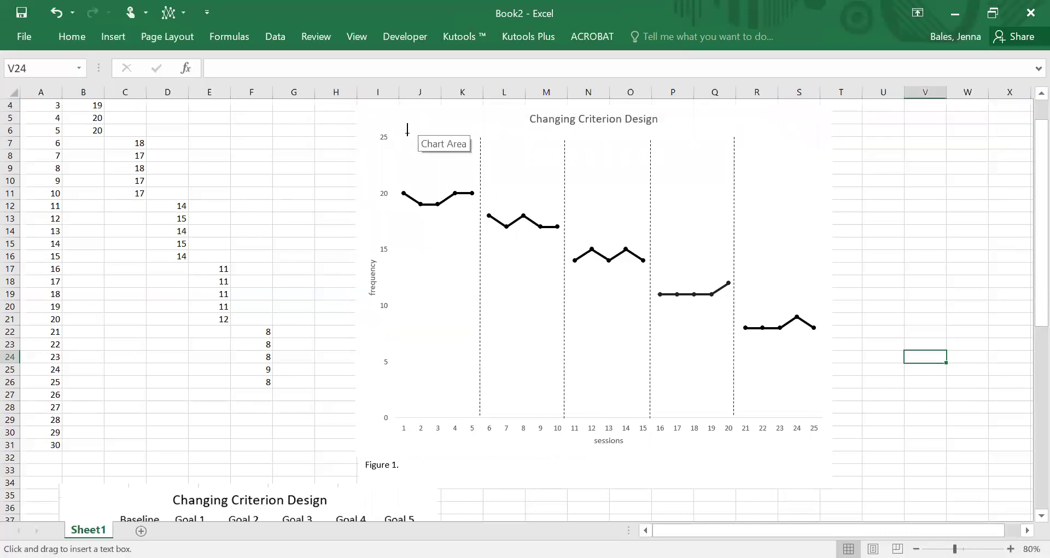
{"action": "left_click_drag", "start_coordinate": [408, 129], "coordinate": [812, 155]}
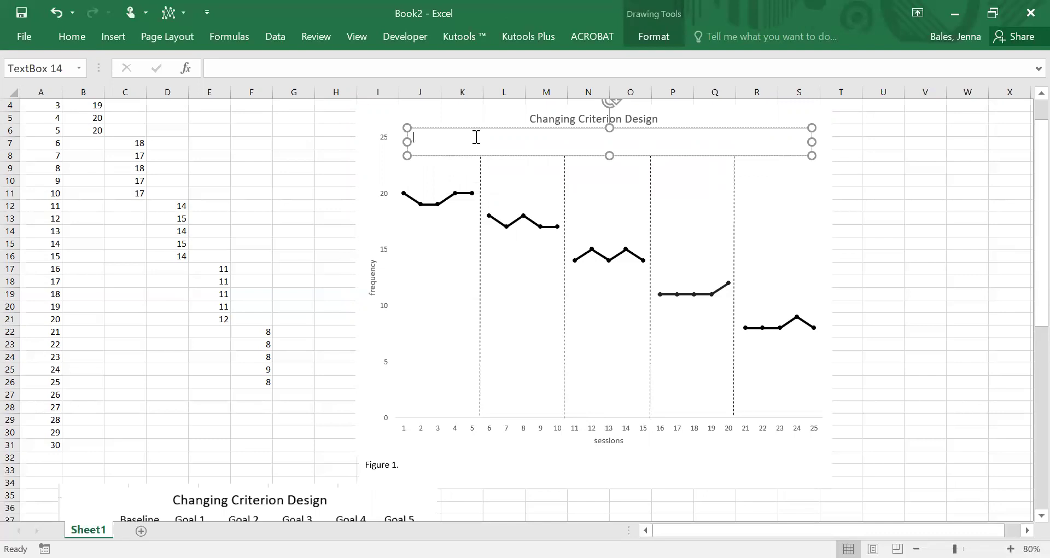
{"action": "type", "text": "Baseline                    Step 1                        Step 2                              Step 4"}
{"action": "left_click", "coordinate": [950, 254]}
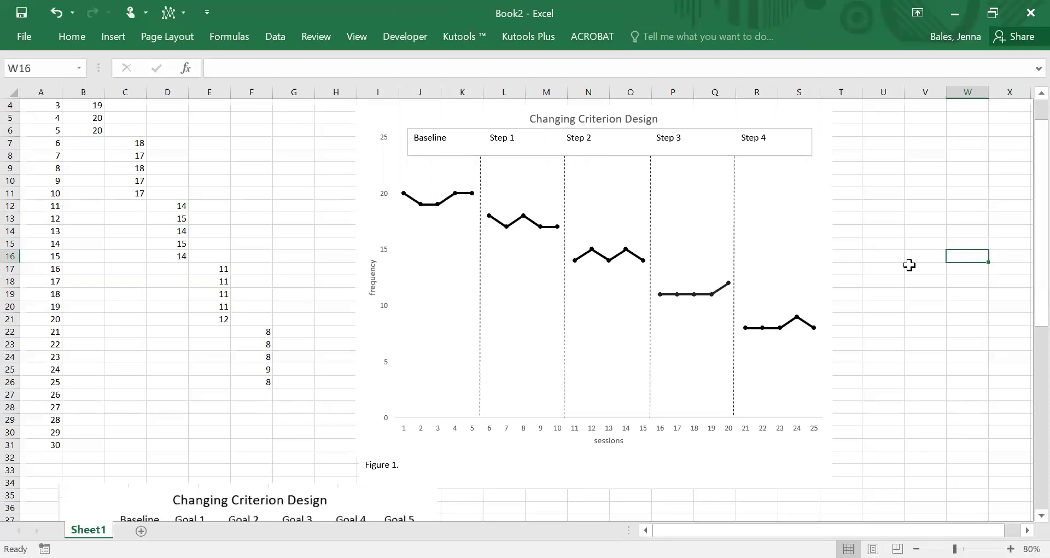
Set the outline of the phase label text box under the chart title to white.
{"action": "left_click", "coordinate": [795, 137]}
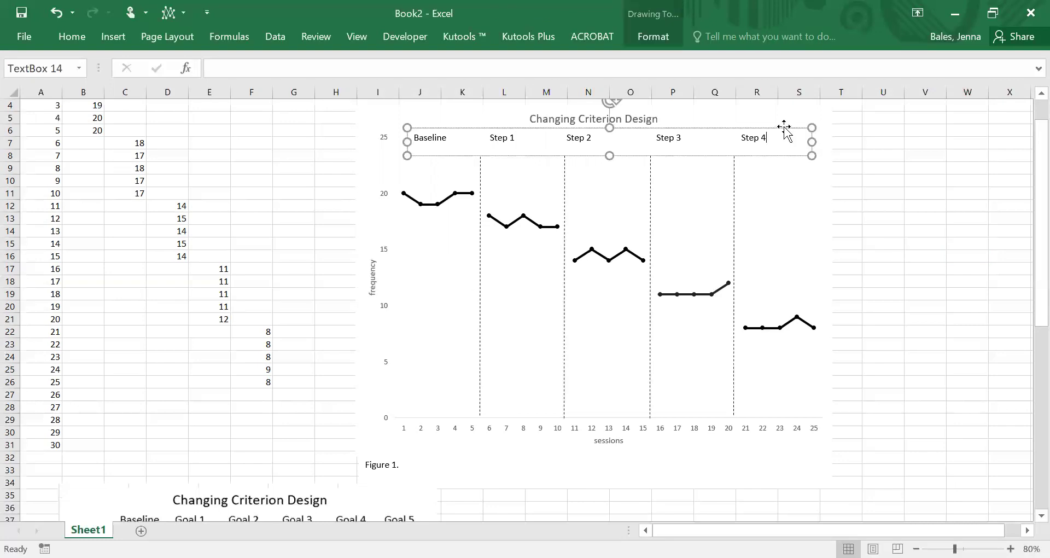
{"action": "left_click", "coordinate": [663, 33]}
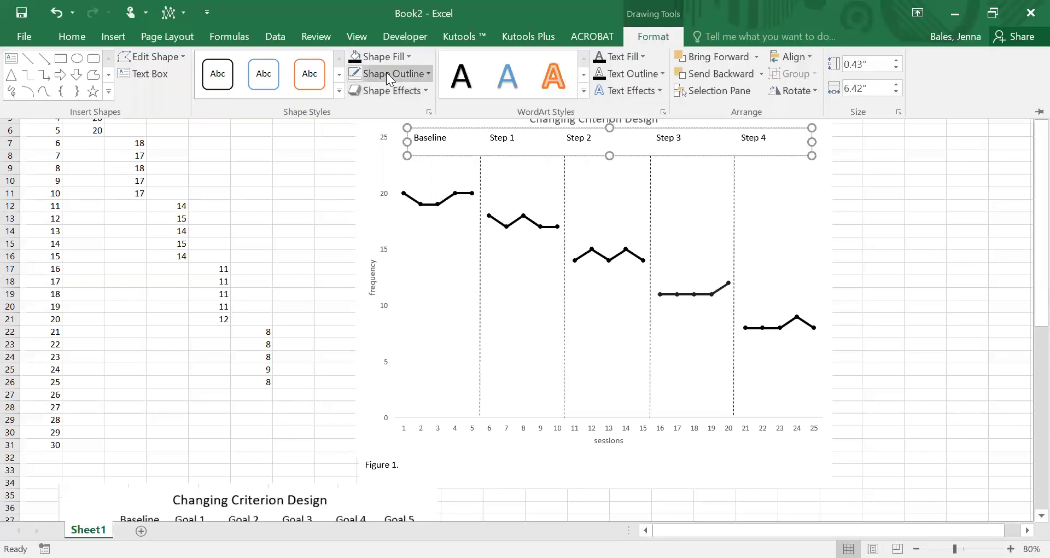
{"action": "left_click", "coordinate": [386, 72]}
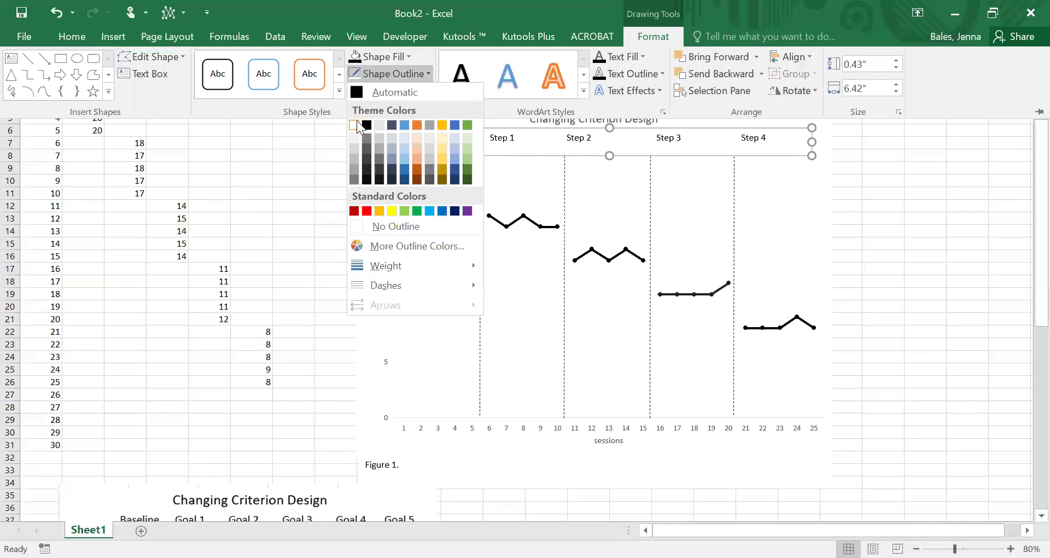
{"action": "left_click", "coordinate": [354, 125]}
{"action": "left_click", "coordinate": [925, 218]}
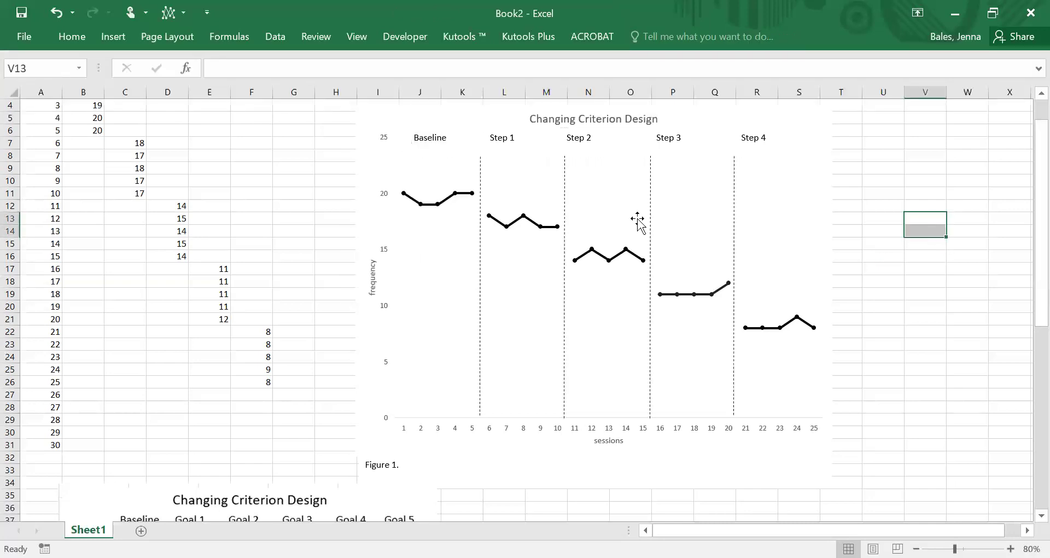